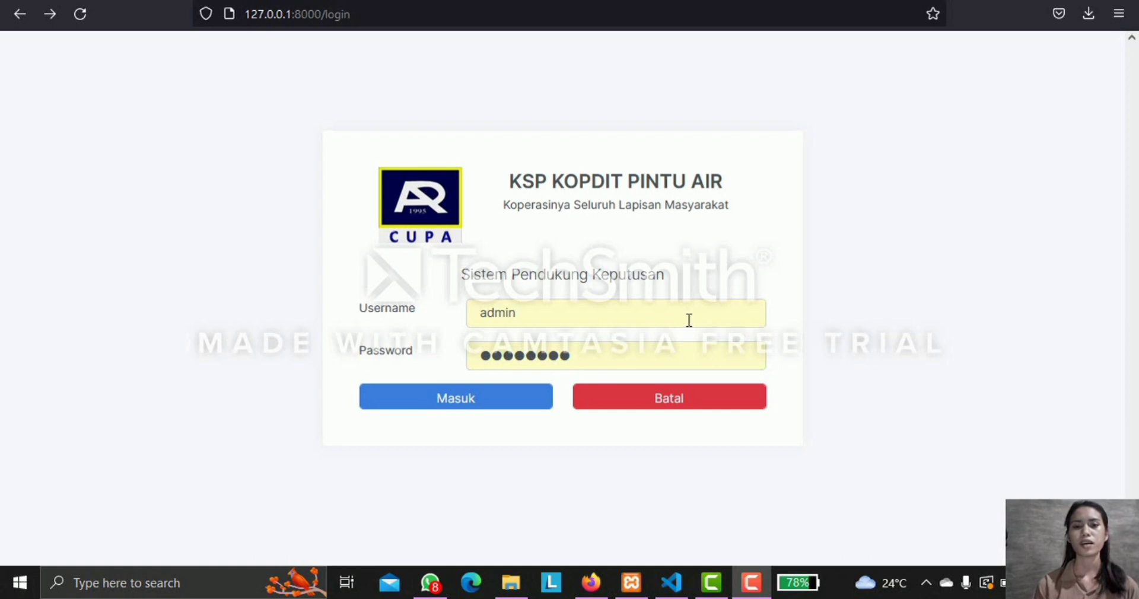
Log in with the prefilled admin credentials and open the Data Pengguna page.
{"action": "left_click", "coordinate": [500, 407]}
{"action": "left_click", "coordinate": [500, 407]}
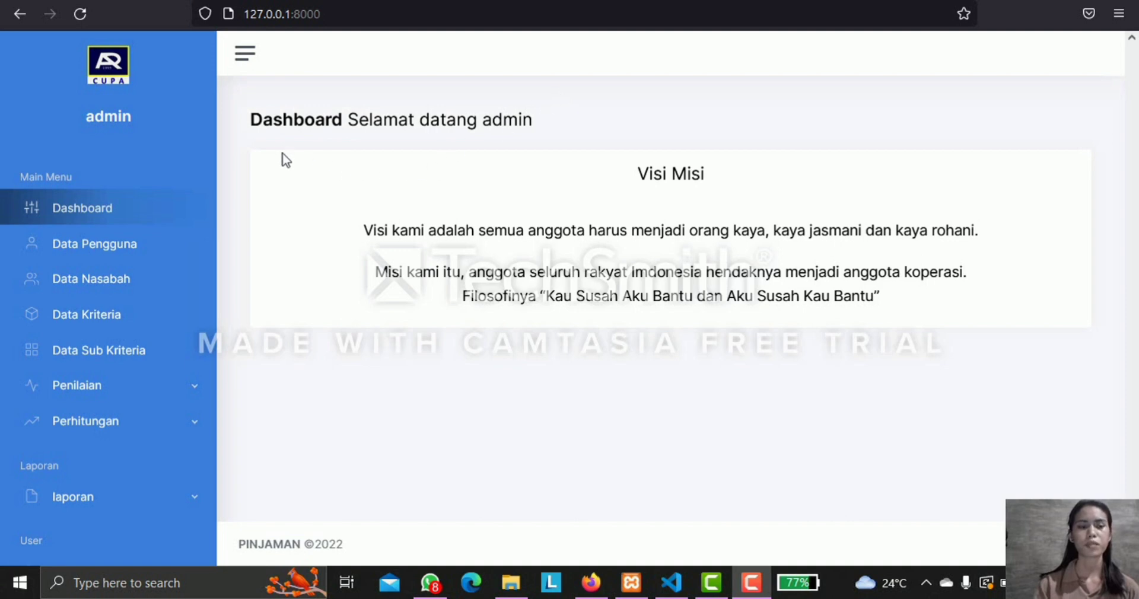
{"action": "left_click", "coordinate": [118, 251]}
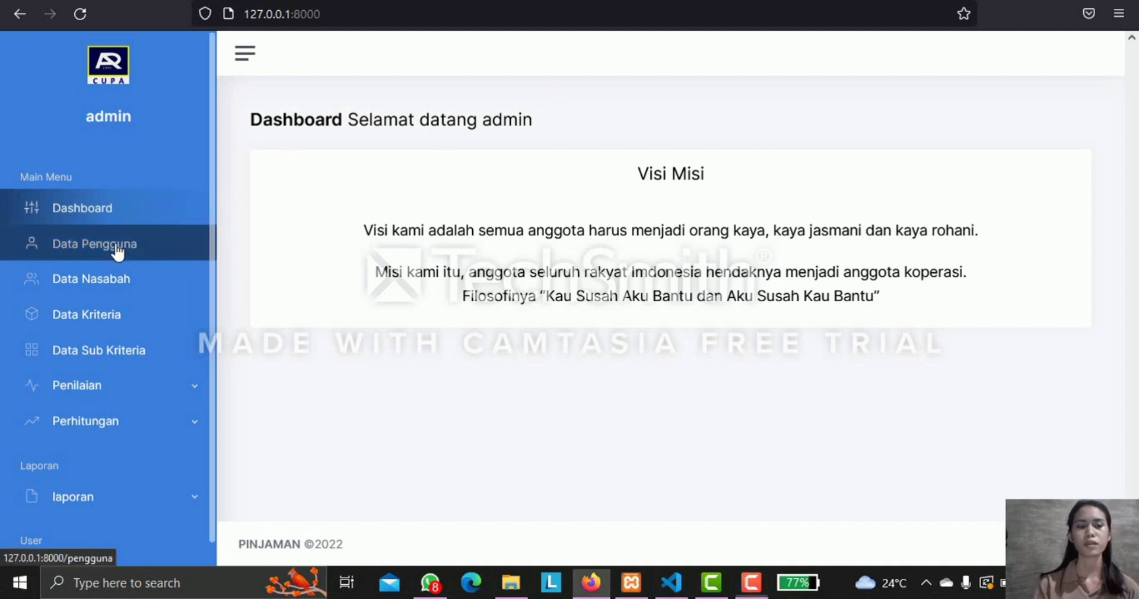
{"action": "left_click", "coordinate": [118, 251]}
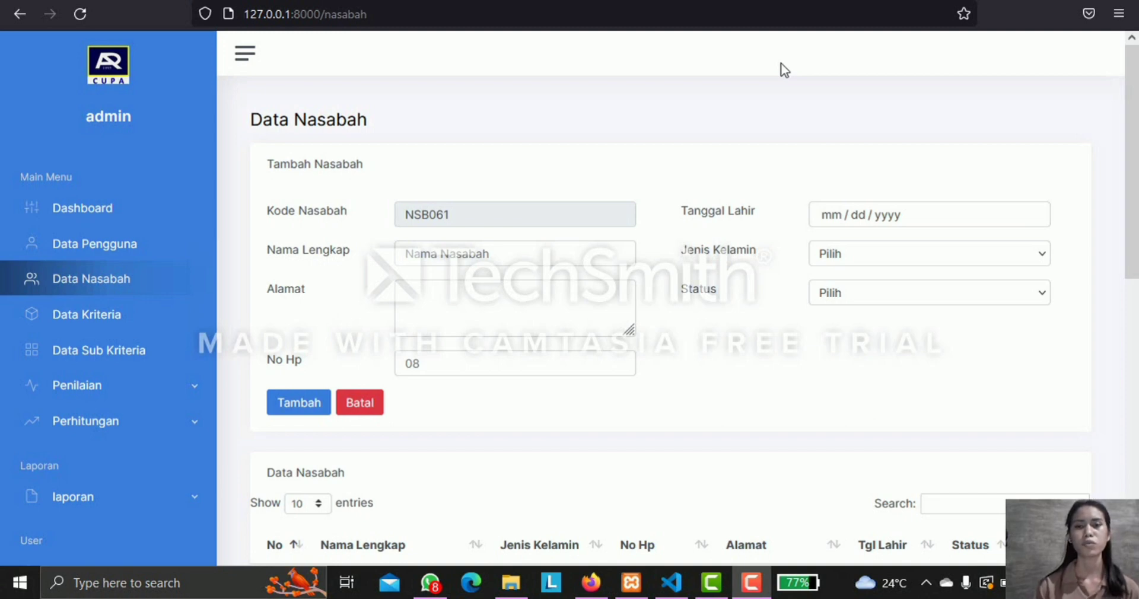
Look through the entry form and the customer list on the Data Nasabah page.
{"action": "scroll", "coordinate": [1136, 306], "scroll_direction": "down", "scroll_amount": 3}
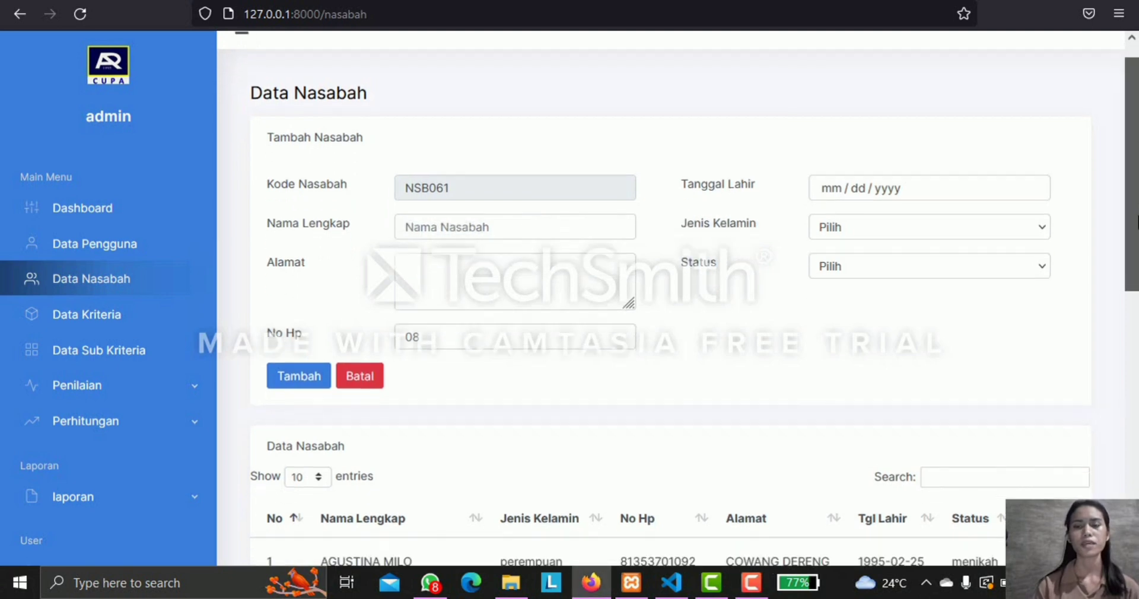
{"action": "scroll", "coordinate": [1136, 306], "scroll_direction": "down", "scroll_amount": 4}
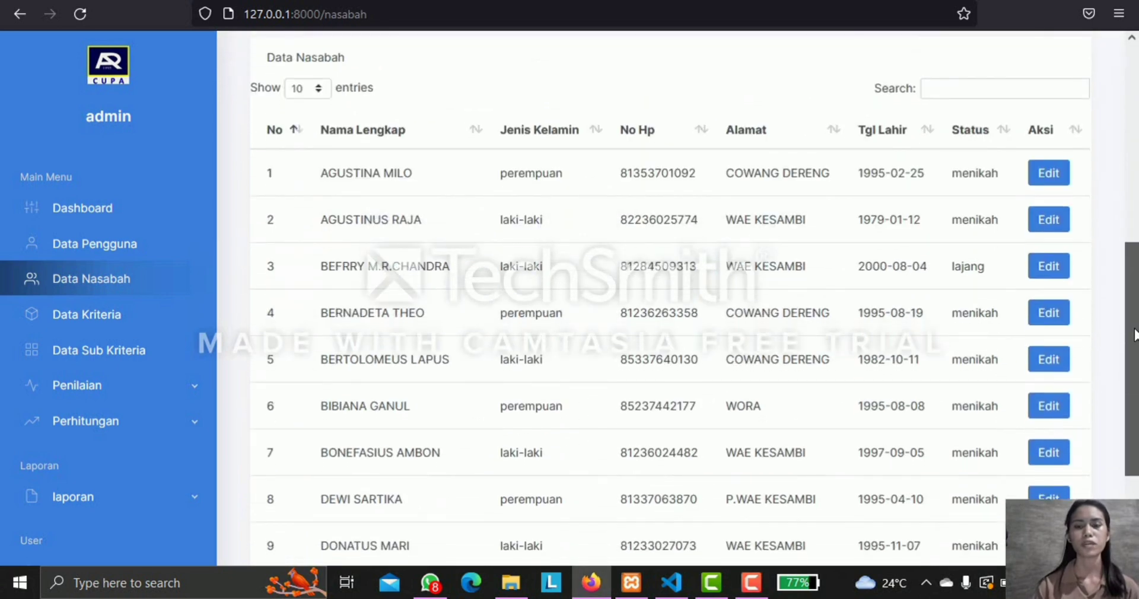
{"action": "scroll", "coordinate": [1134, 369], "scroll_direction": "down", "scroll_amount": 2}
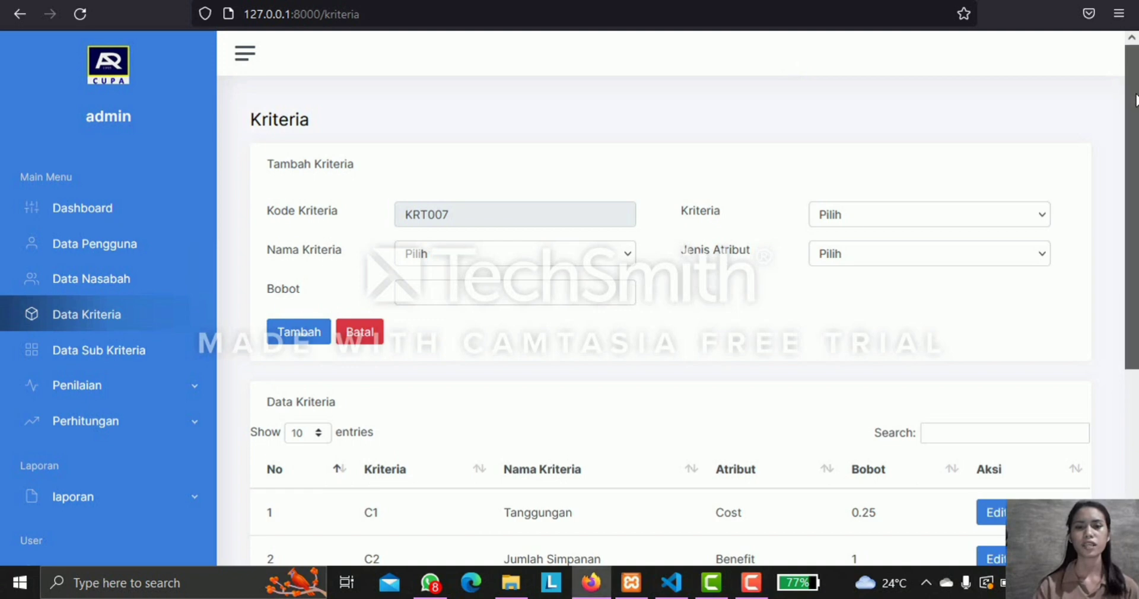
Examine the criteria with their attributes and weights in the Data Kriteria table.
{"action": "scroll", "coordinate": [1135, 89], "scroll_direction": "down", "scroll_amount": 2}
{"action": "scroll", "coordinate": [1134, 184], "scroll_direction": "down", "scroll_amount": 3}
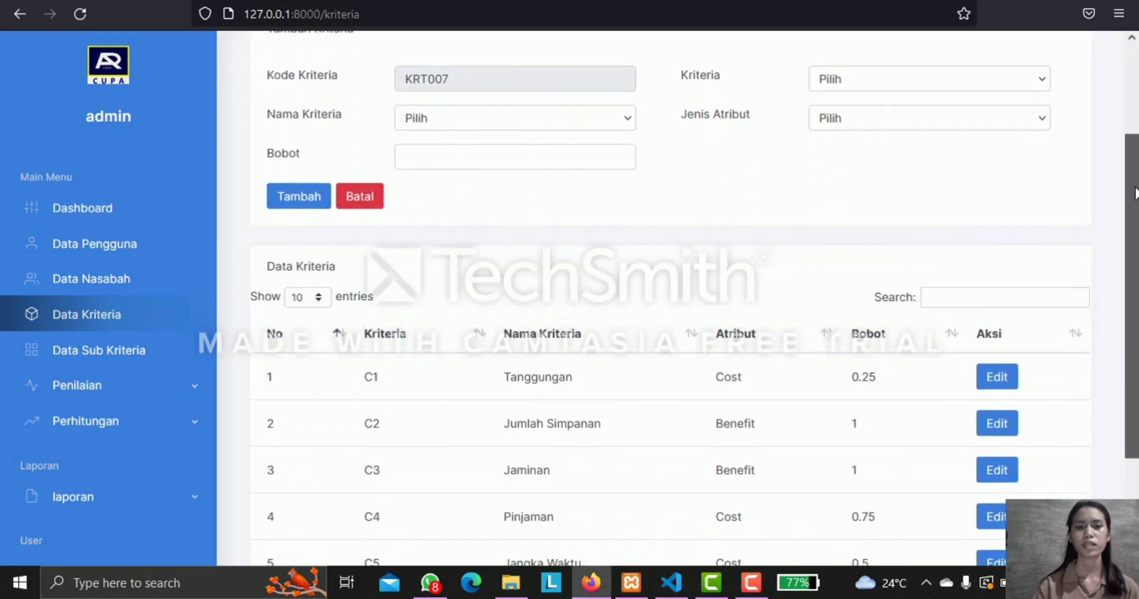
{"action": "left_click_drag", "start_coordinate": [1136, 202], "coordinate": [1136, 256]}
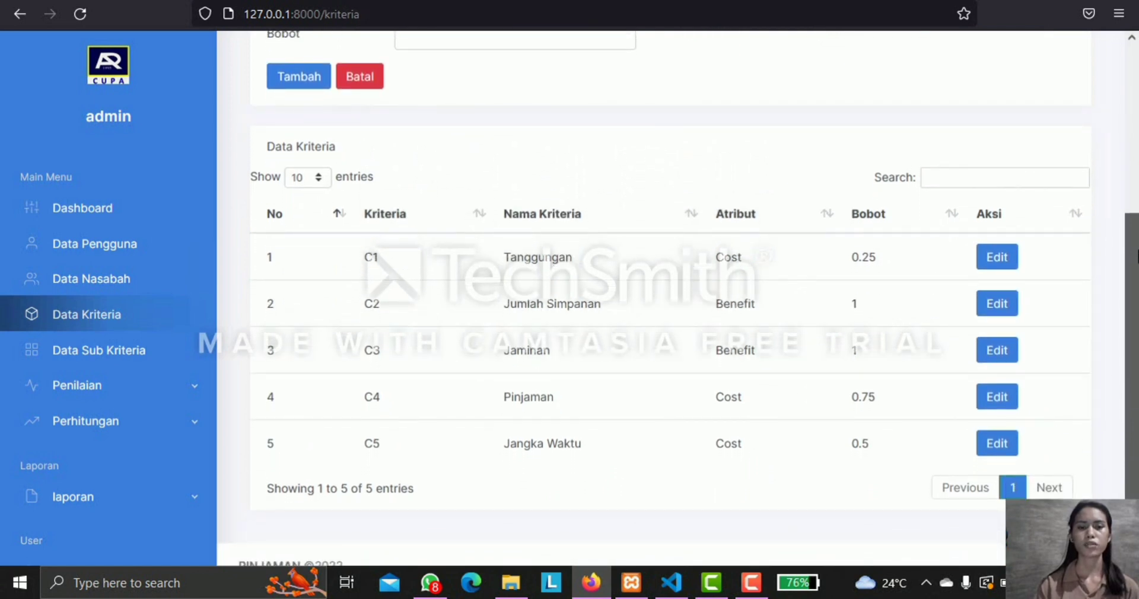
{"action": "left_click_drag", "start_coordinate": [1136, 256], "coordinate": [1136, 257]}
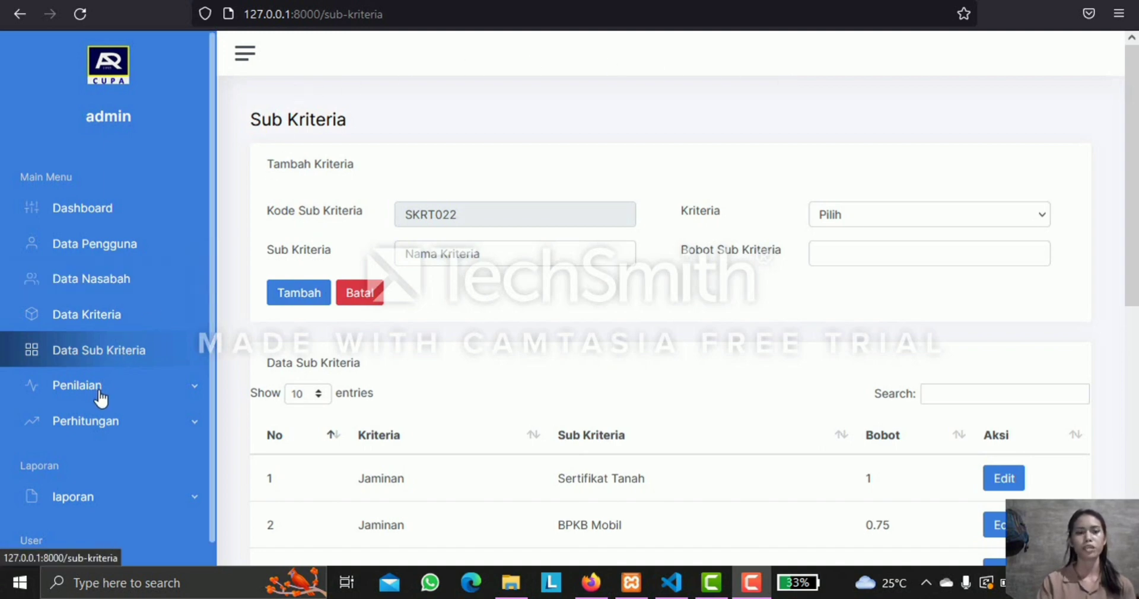
Open the Penilaian page and look through the customer assessment list, including its document columns.
{"action": "left_click", "coordinate": [100, 393]}
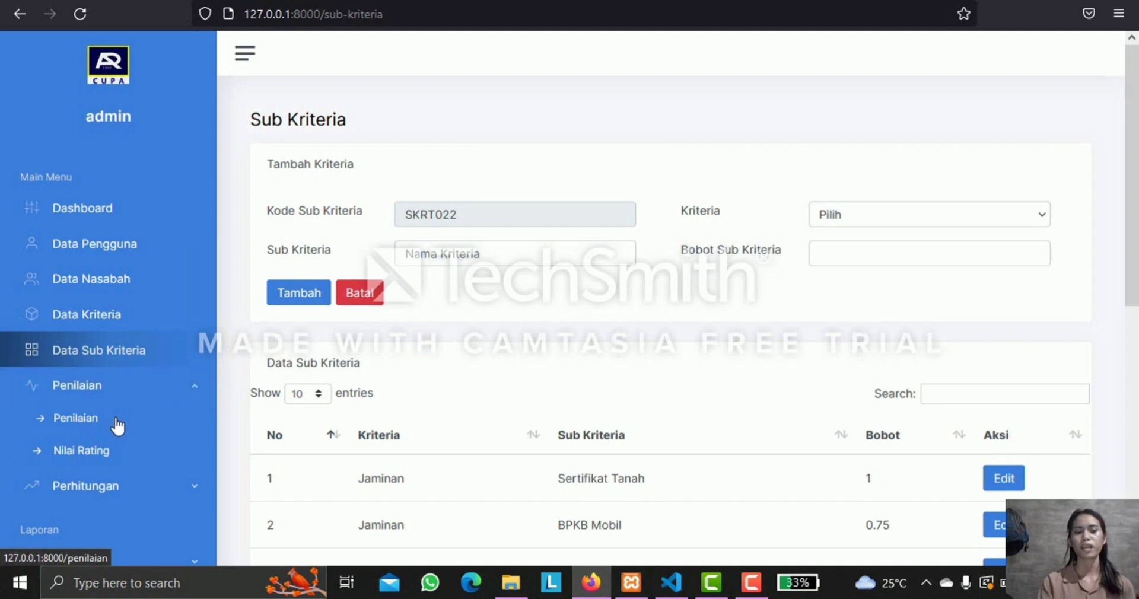
{"action": "left_click", "coordinate": [95, 422]}
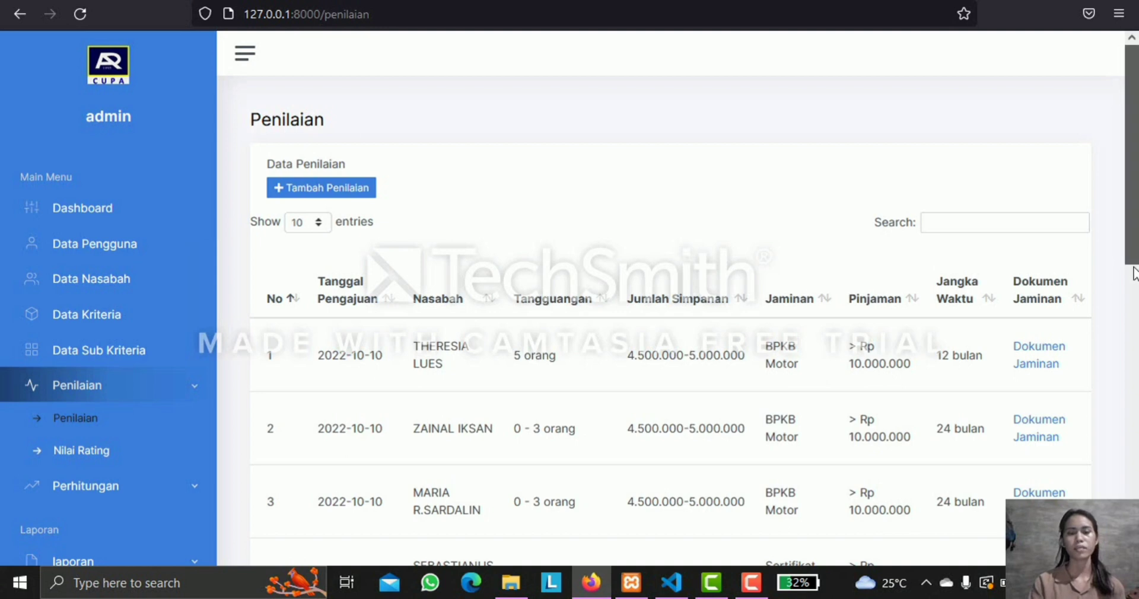
{"action": "scroll", "coordinate": [1136, 237], "scroll_direction": "down", "scroll_amount": 3}
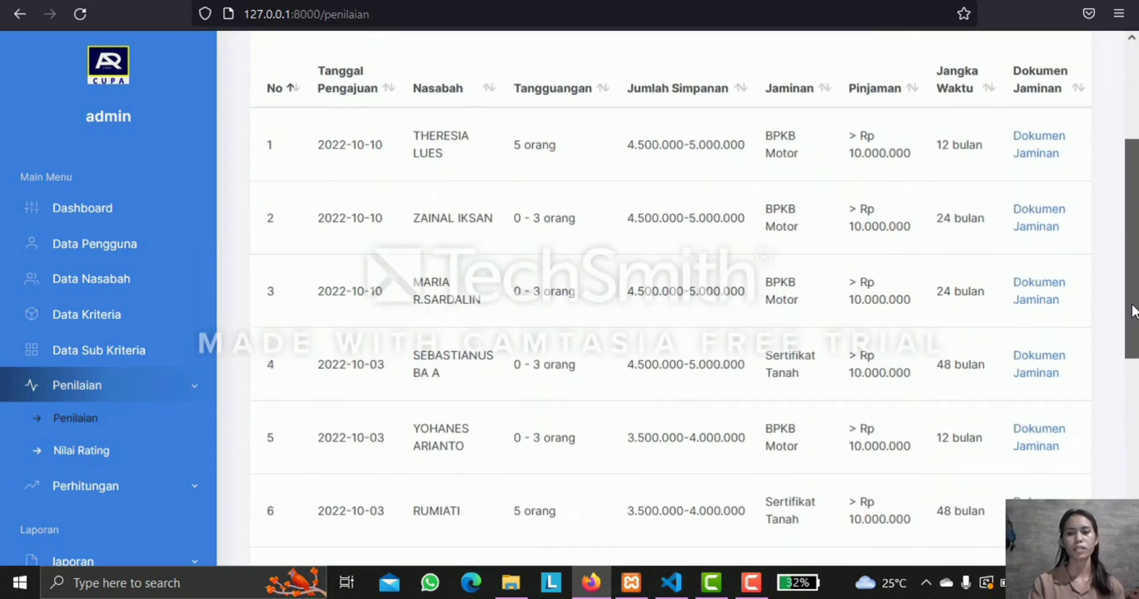
{"action": "scroll", "coordinate": [1127, 341], "scroll_direction": "up", "scroll_amount": 1}
{"action": "scroll", "coordinate": [1132, 332], "scroll_direction": "down", "scroll_amount": 1}
{"action": "scroll", "coordinate": [1133, 333], "scroll_direction": "down", "scroll_amount": 1}
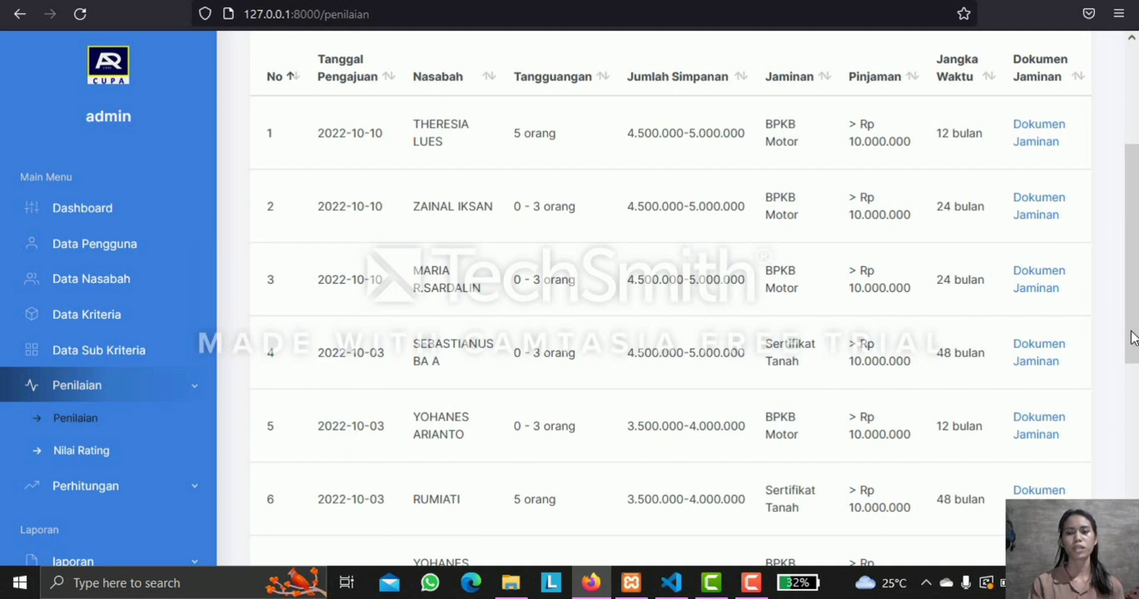
{"action": "scroll", "coordinate": [1133, 337], "scroll_direction": "down", "scroll_amount": 2}
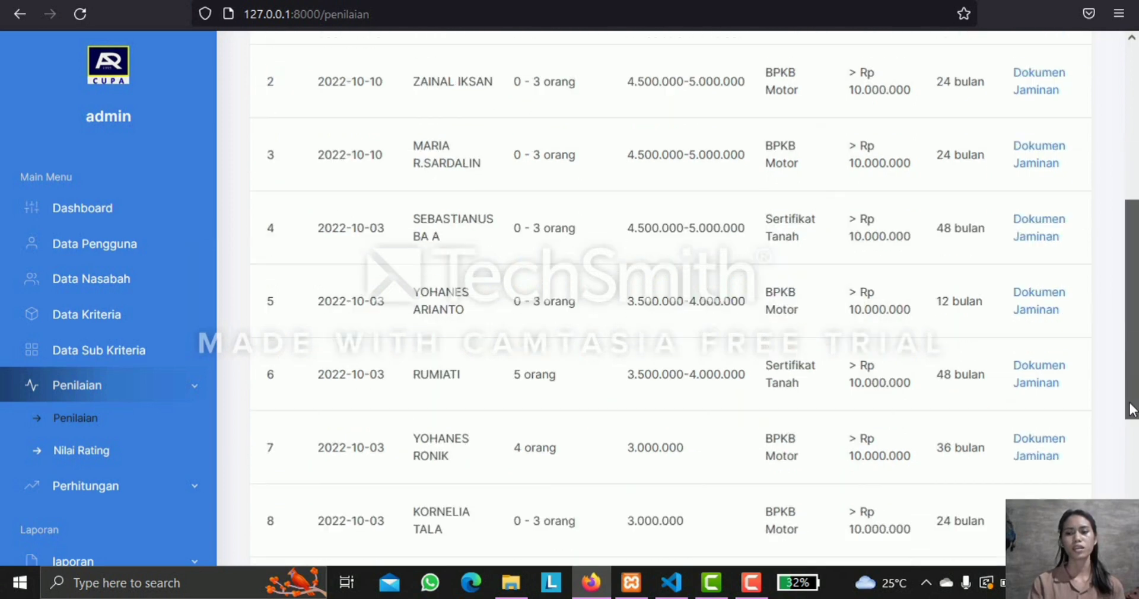
{"action": "scroll", "coordinate": [1132, 426], "scroll_direction": "down", "scroll_amount": 3}
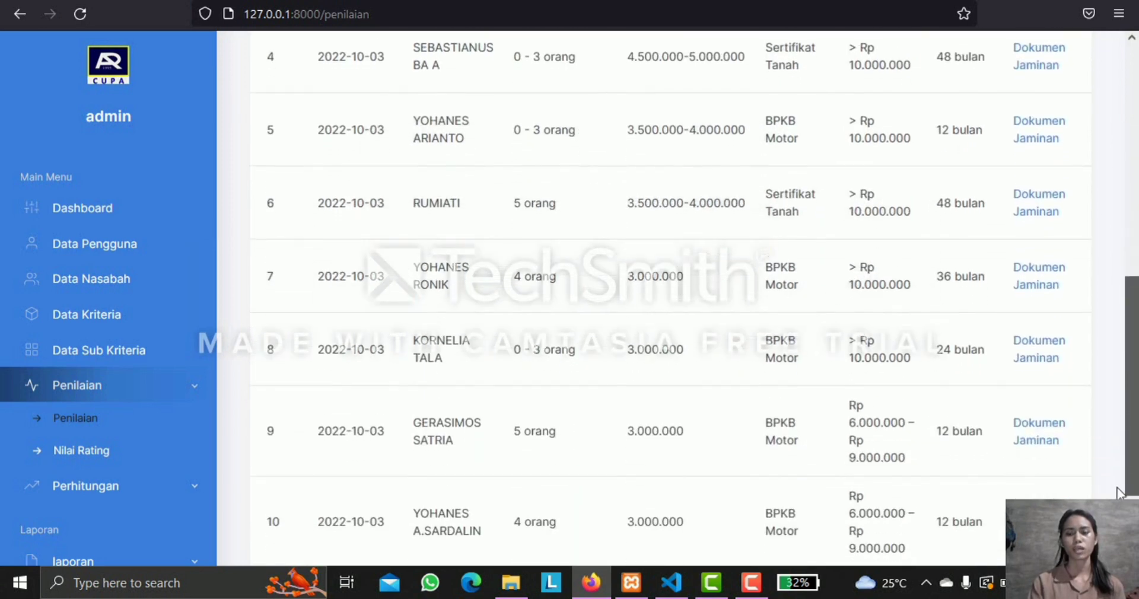
{"action": "scroll", "coordinate": [1115, 497], "scroll_direction": "down", "scroll_amount": 1}
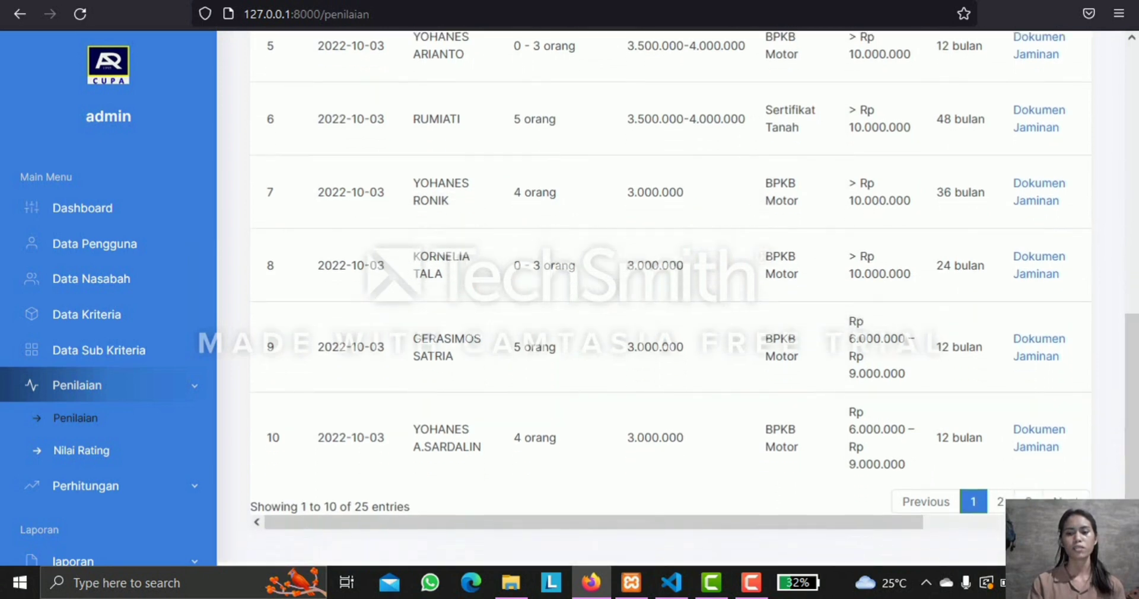
{"action": "scroll", "coordinate": [671, 280], "scroll_direction": "right", "scroll_amount": 1}
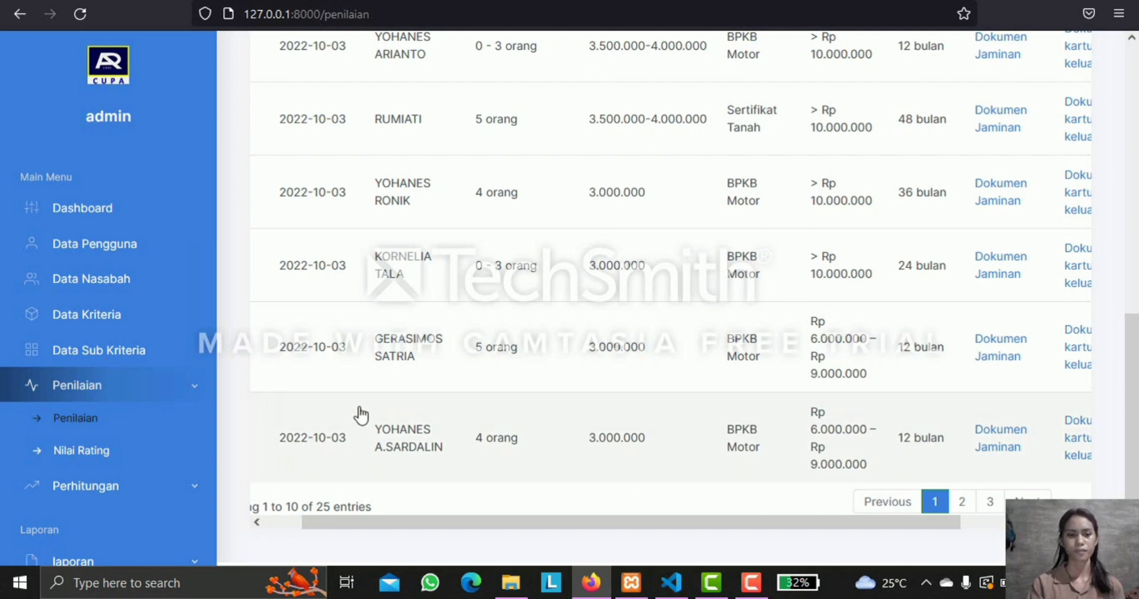
Review the customers' scores on the Nilai Rating page and the calculated values in the Vektor S table.
{"action": "left_click", "coordinate": [90, 455]}
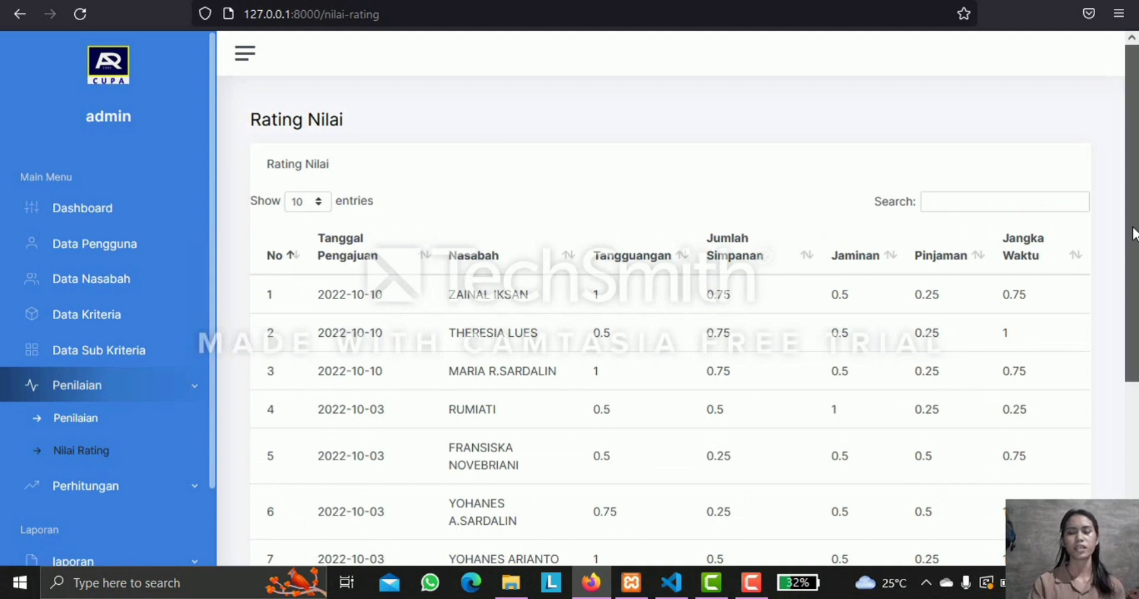
{"action": "scroll", "coordinate": [1133, 255], "scroll_direction": "down", "scroll_amount": 1}
{"action": "left_click_drag", "start_coordinate": [1133, 258], "coordinate": [1135, 283]}
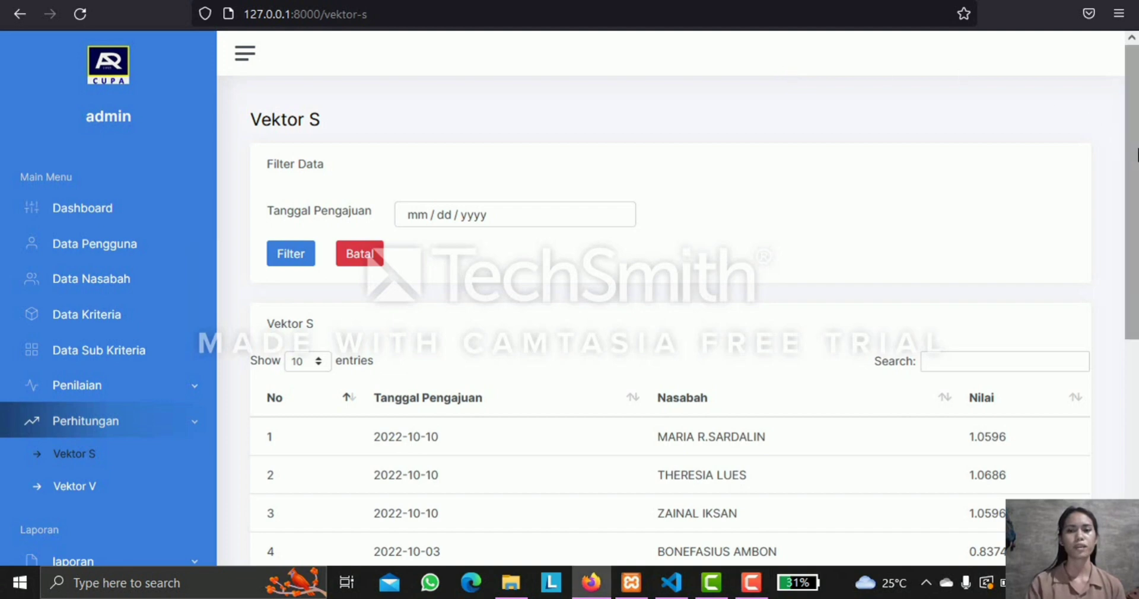
{"action": "left_click_drag", "start_coordinate": [1136, 156], "coordinate": [1135, 296]}
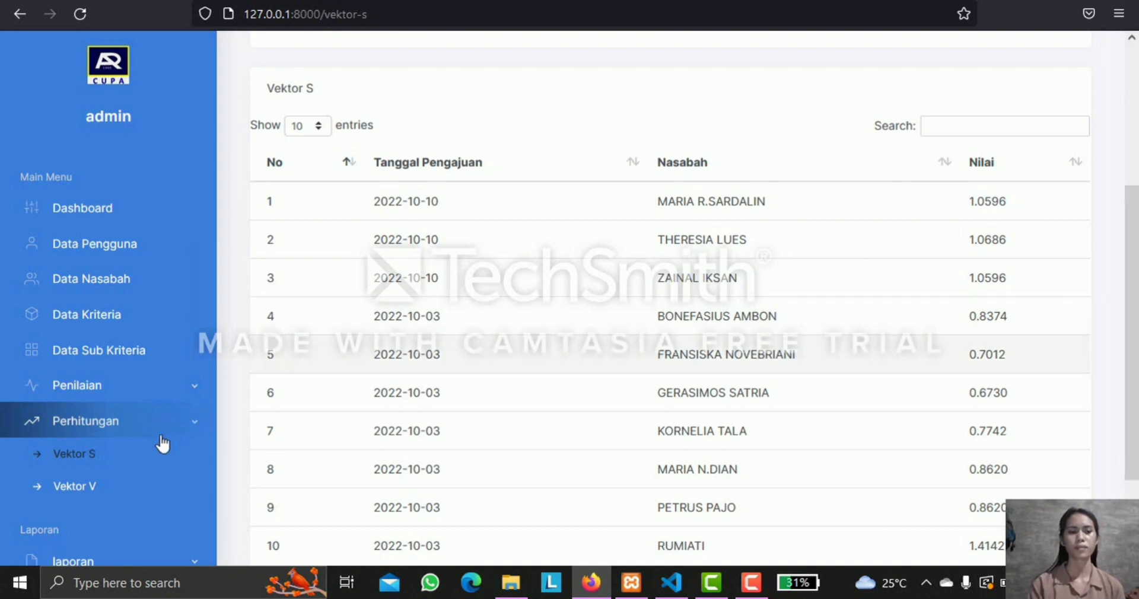
Open the Vektor V page and filter its data by the Tanggal Pengajuan 10/01/2022.
{"action": "left_click", "coordinate": [89, 485]}
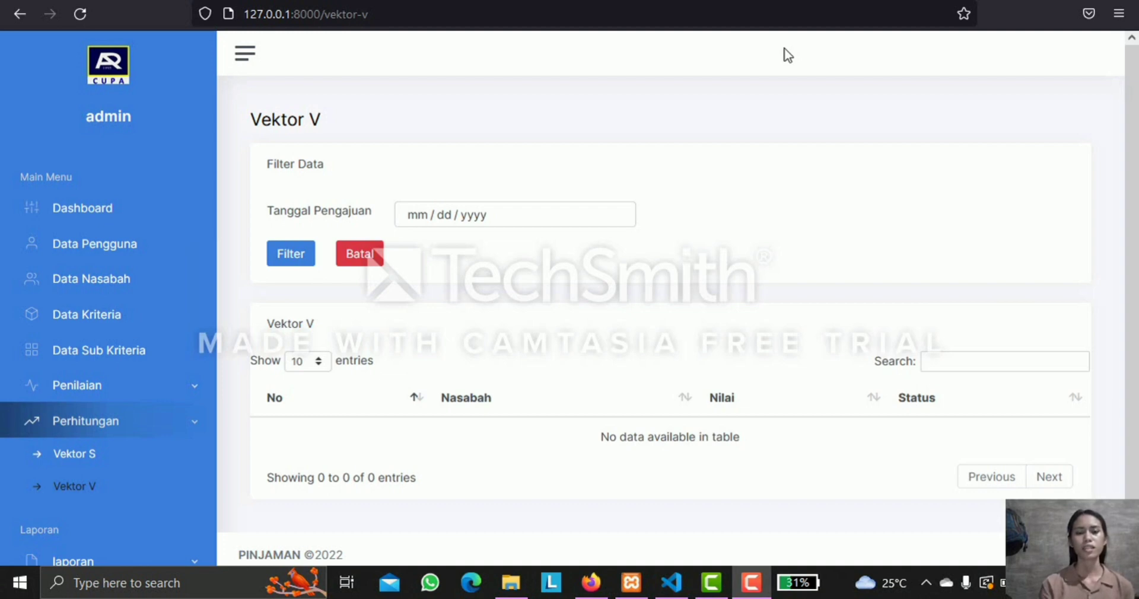
{"action": "left_click", "coordinate": [413, 220]}
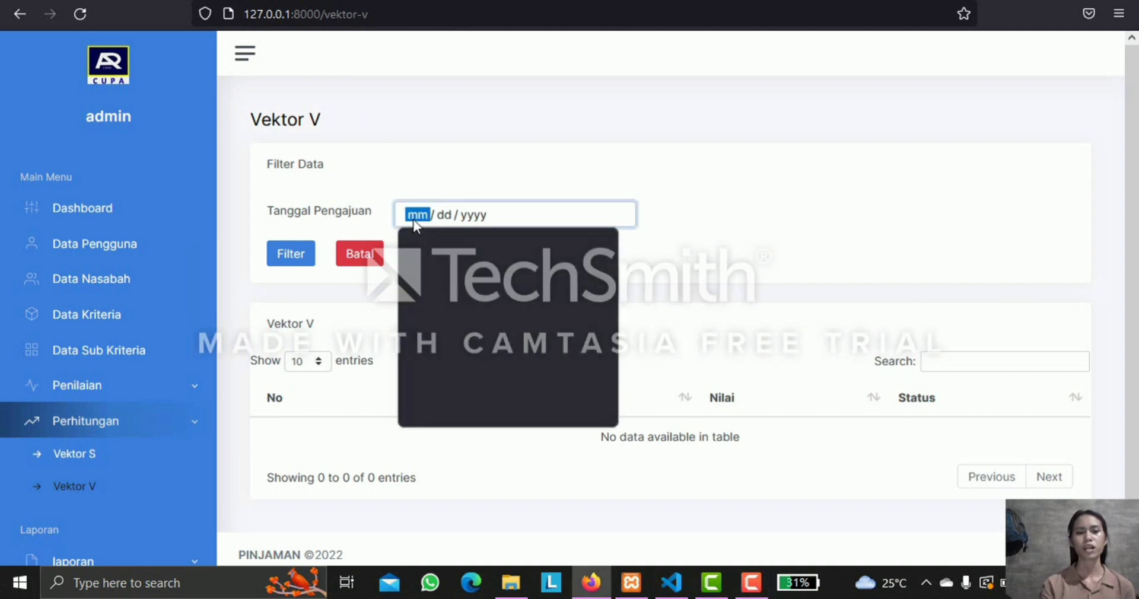
{"action": "type", "text": "1"}
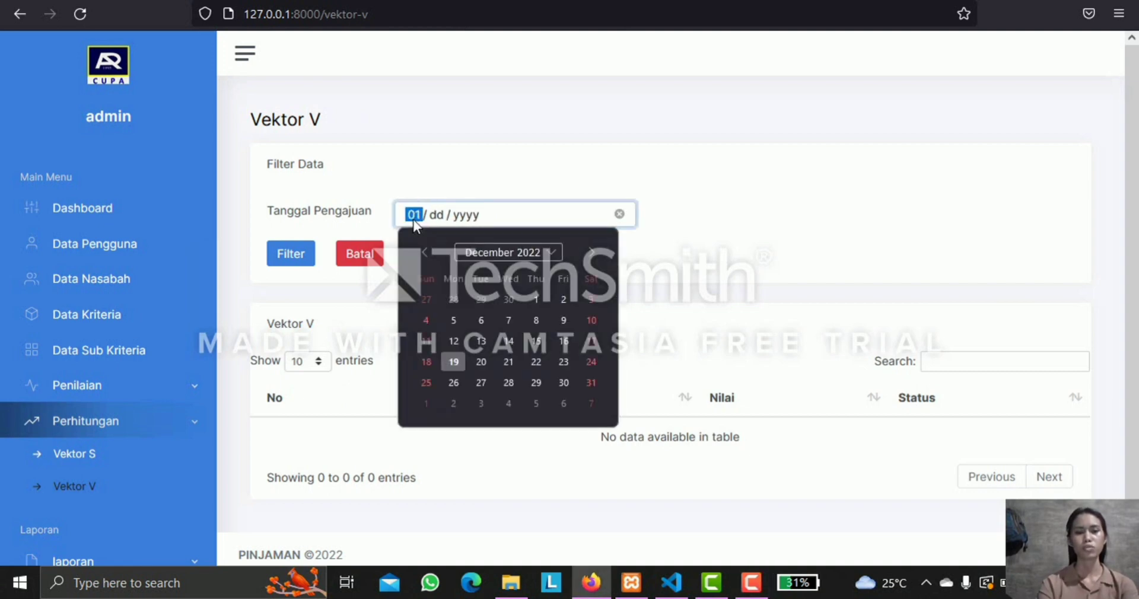
{"action": "type", "text": "0 / 01 / "}
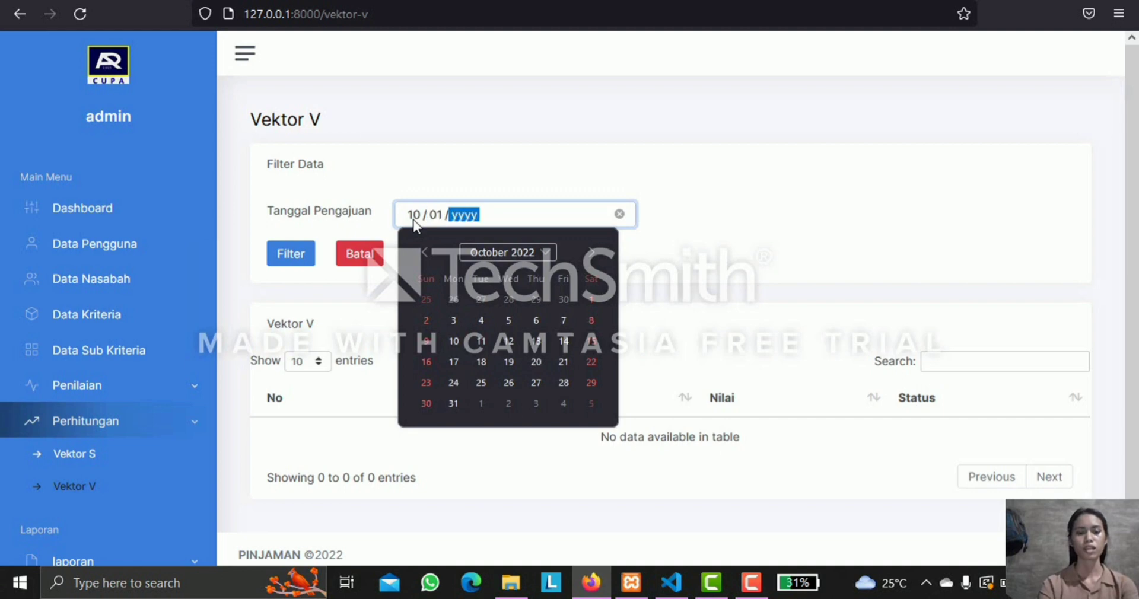
{"action": "type", "text": "0020"}
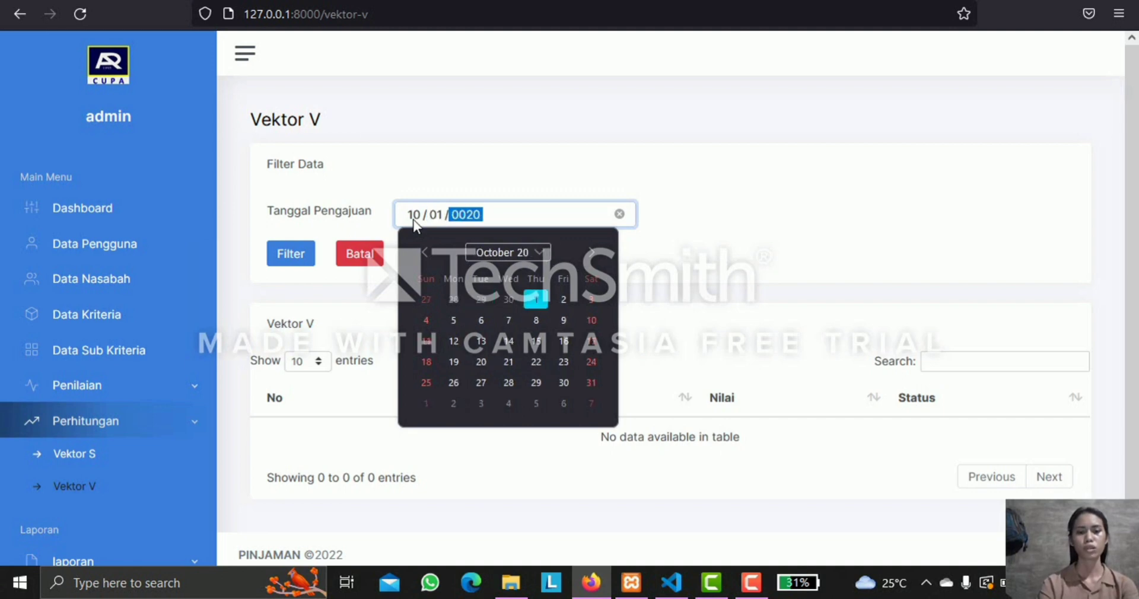
{"action": "type", "text": "22"}
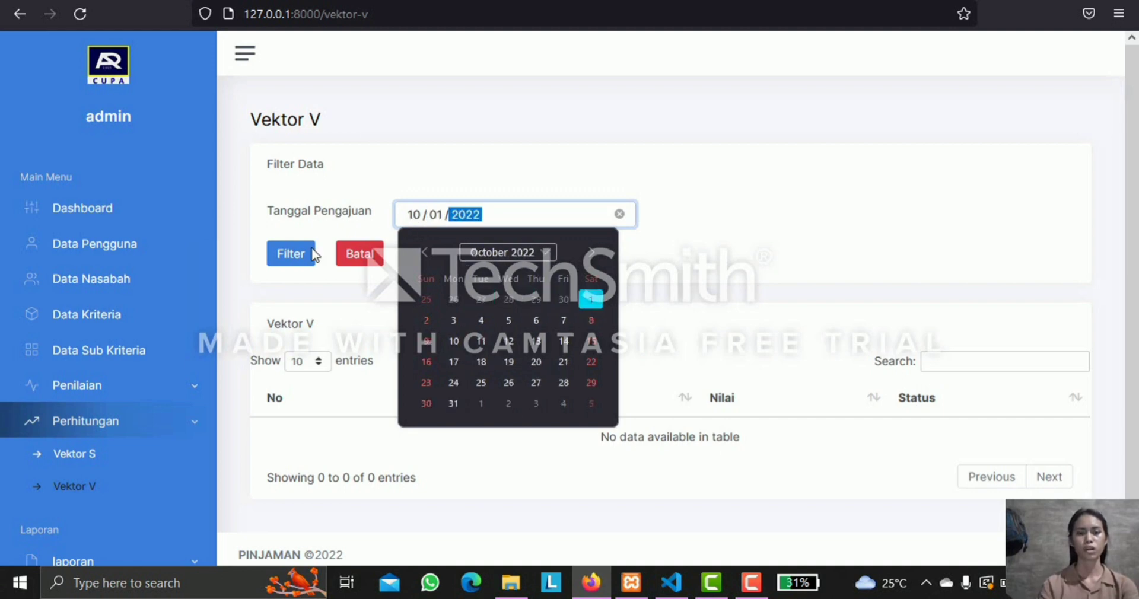
{"action": "left_click", "coordinate": [288, 260]}
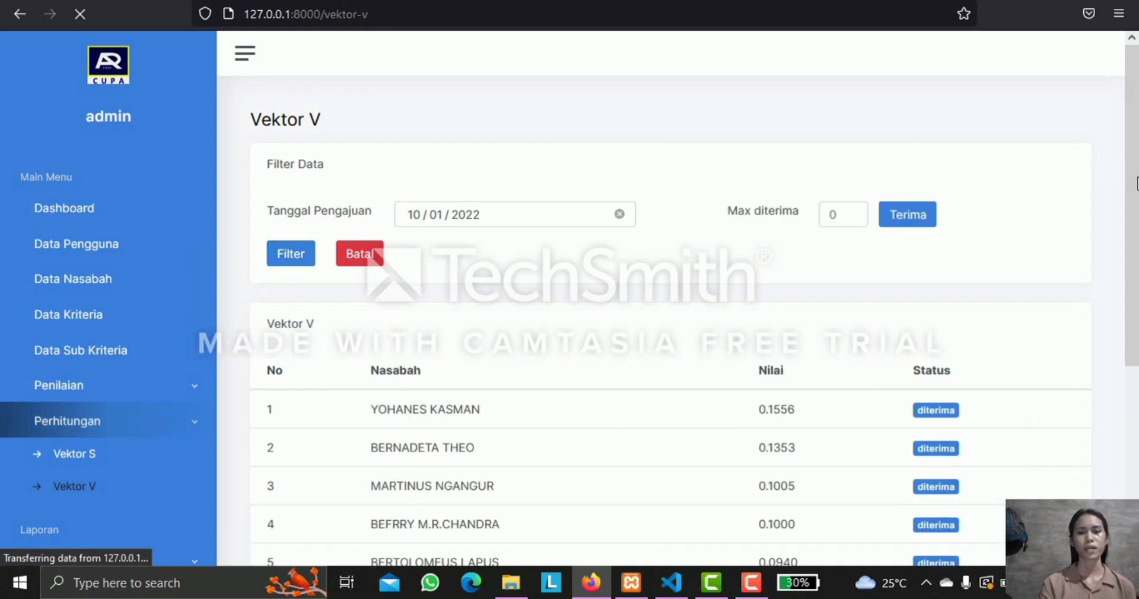
Review the filtered Vektor V ranking with each customer's score and acceptance status.
{"action": "scroll", "coordinate": [1123, 302], "scroll_direction": "down", "scroll_amount": 3}
{"action": "scroll", "coordinate": [1123, 302], "scroll_direction": "down", "scroll_amount": 2}
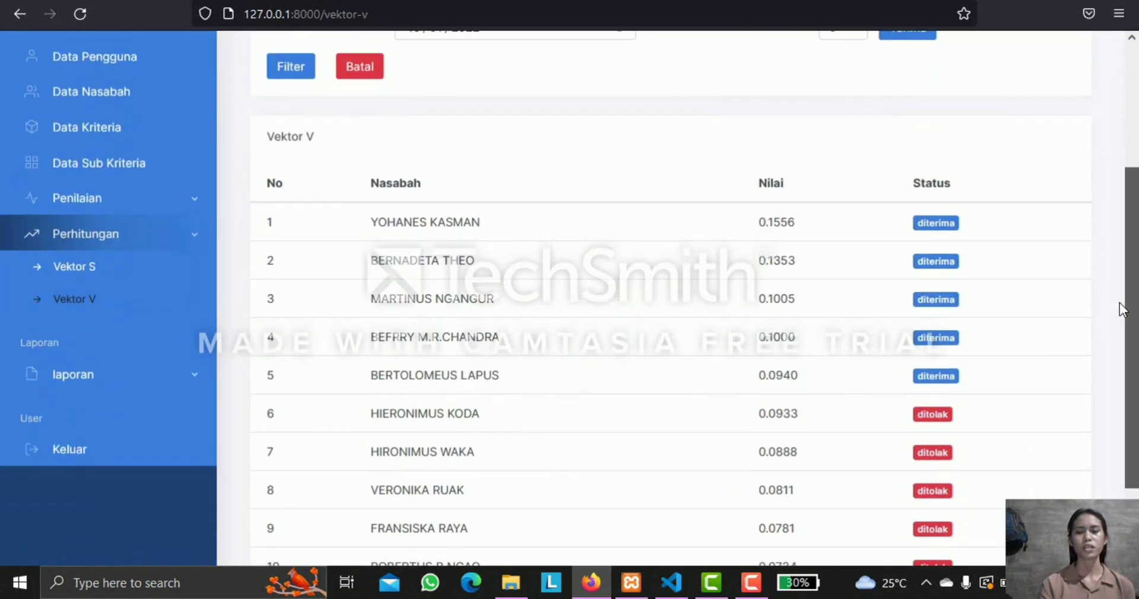
{"action": "scroll", "coordinate": [1131, 340], "scroll_direction": "down", "scroll_amount": 2}
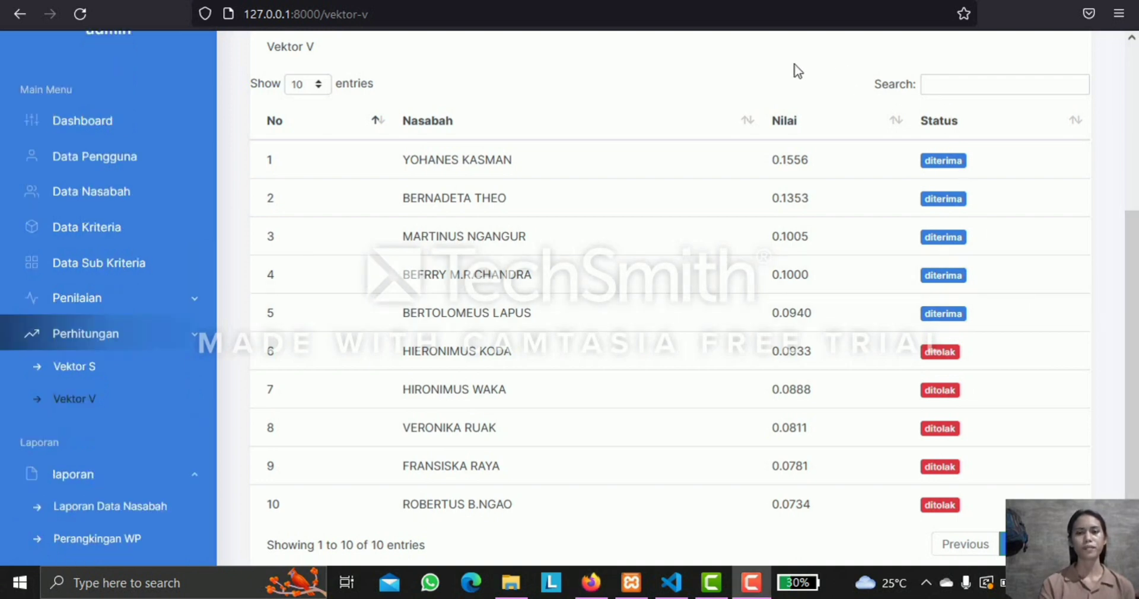
Open the Laporan Data Nasabah report and look through its customer table.
{"action": "left_click", "coordinate": [105, 508]}
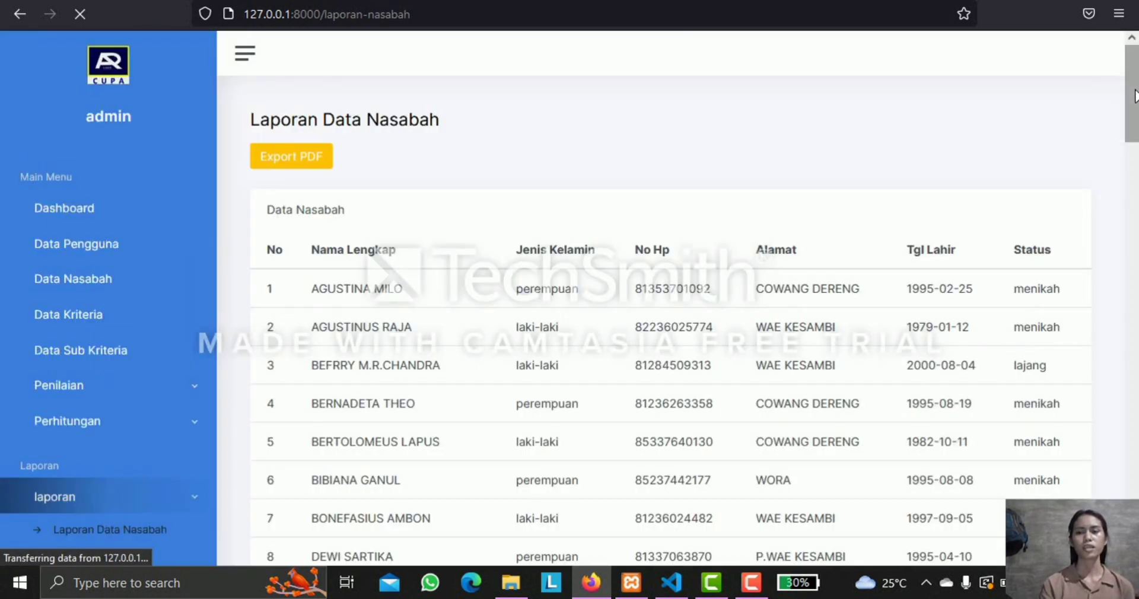
{"action": "left_click_drag", "start_coordinate": [1134, 95], "coordinate": [1125, 436]}
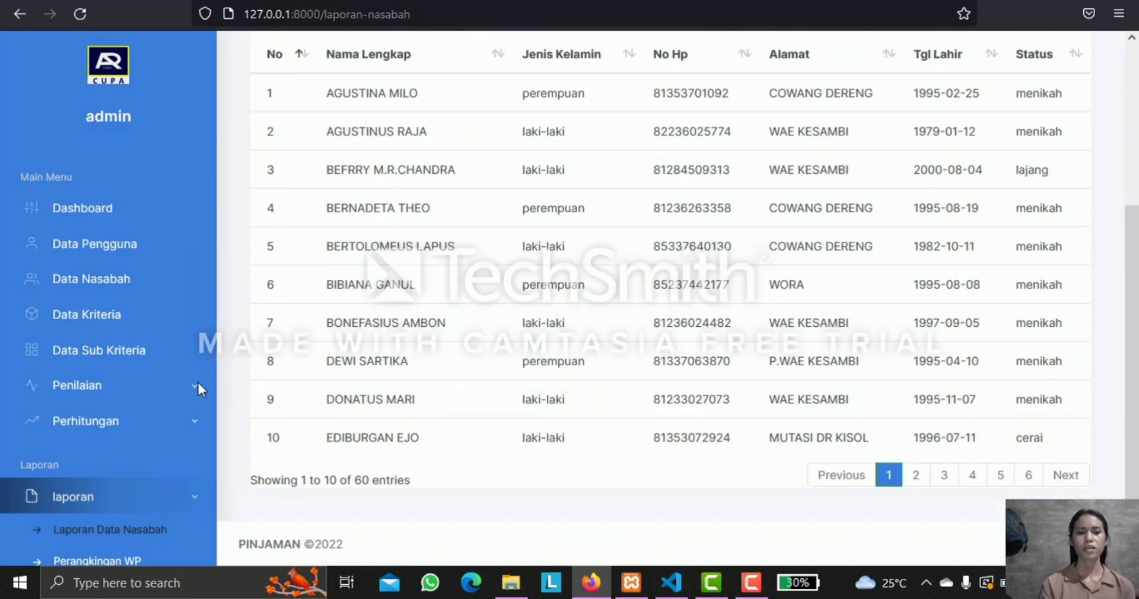
Open the Perangkingan WP report and filter its data by the Tanggal Pengajuan 10/01/2022.
{"action": "scroll", "coordinate": [211, 383], "scroll_direction": "down", "scroll_amount": 2}
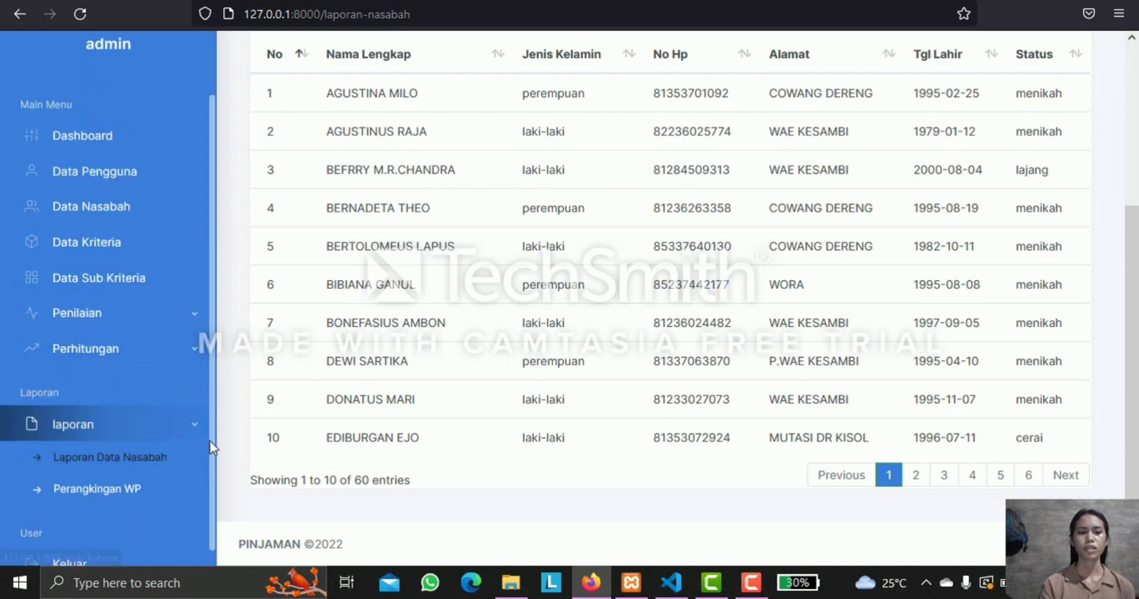
{"action": "left_click", "coordinate": [130, 478]}
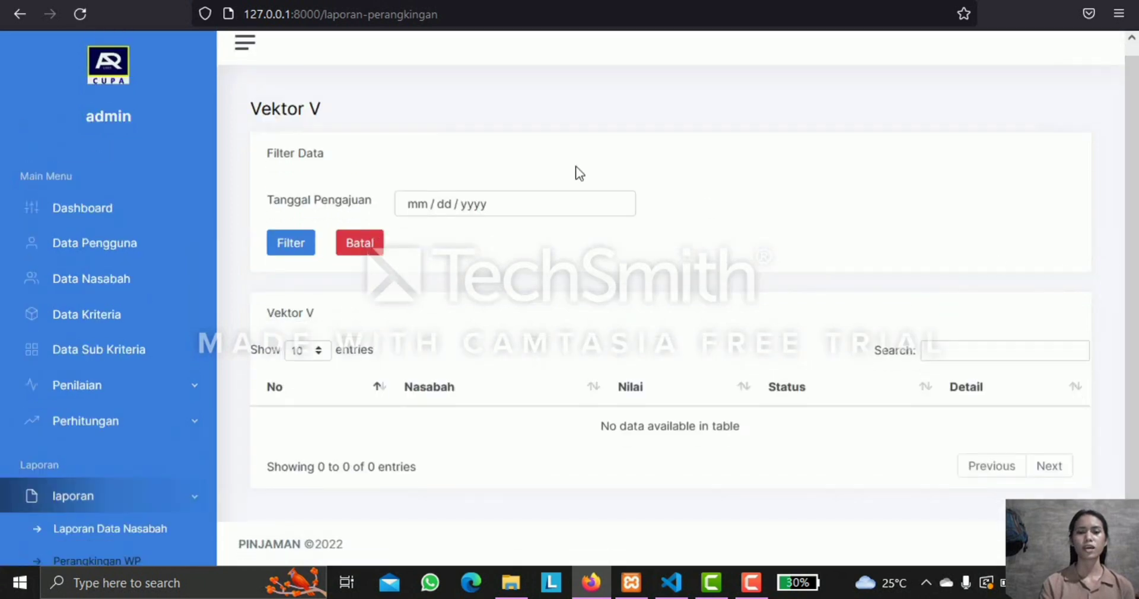
{"action": "left_click", "coordinate": [409, 206]}
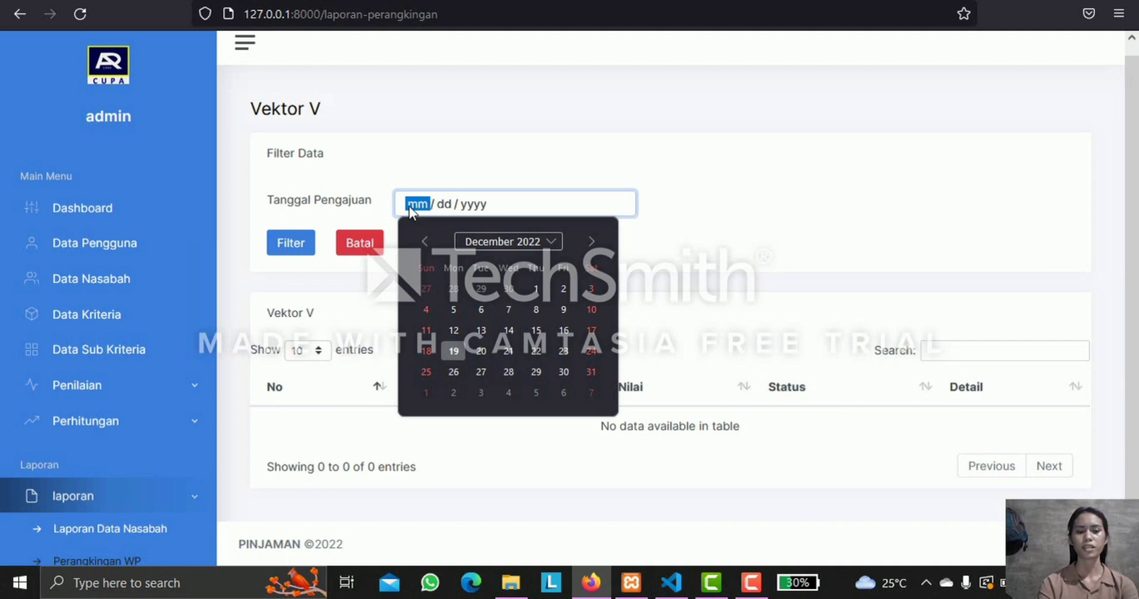
{"action": "type", "text": "10 / "}
{"action": "type", "text": "01 / 202"}
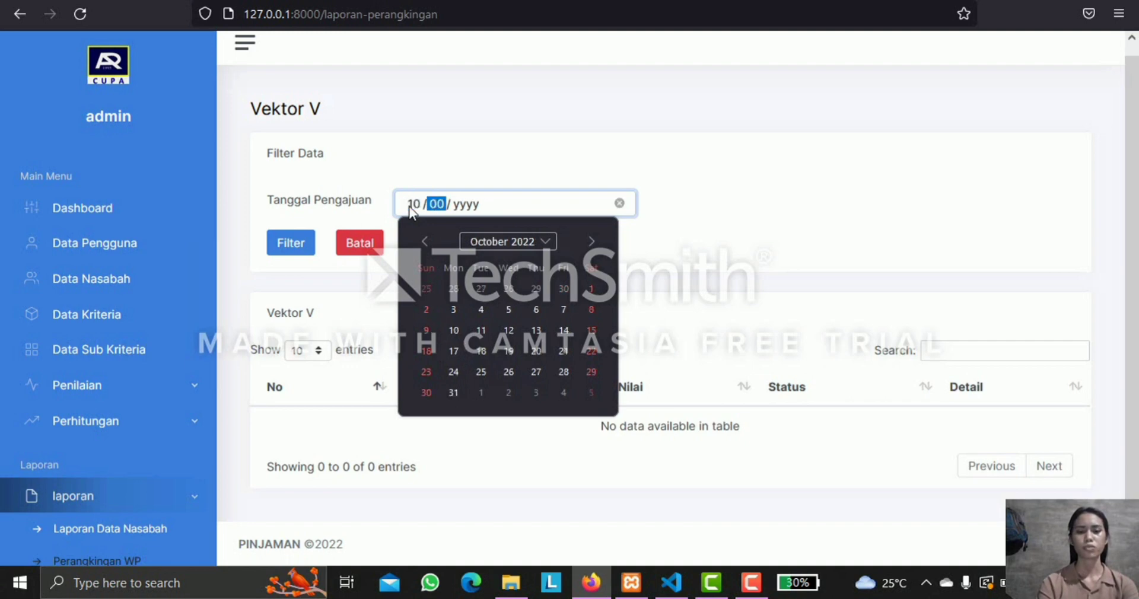
{"action": "type", "text": "2"}
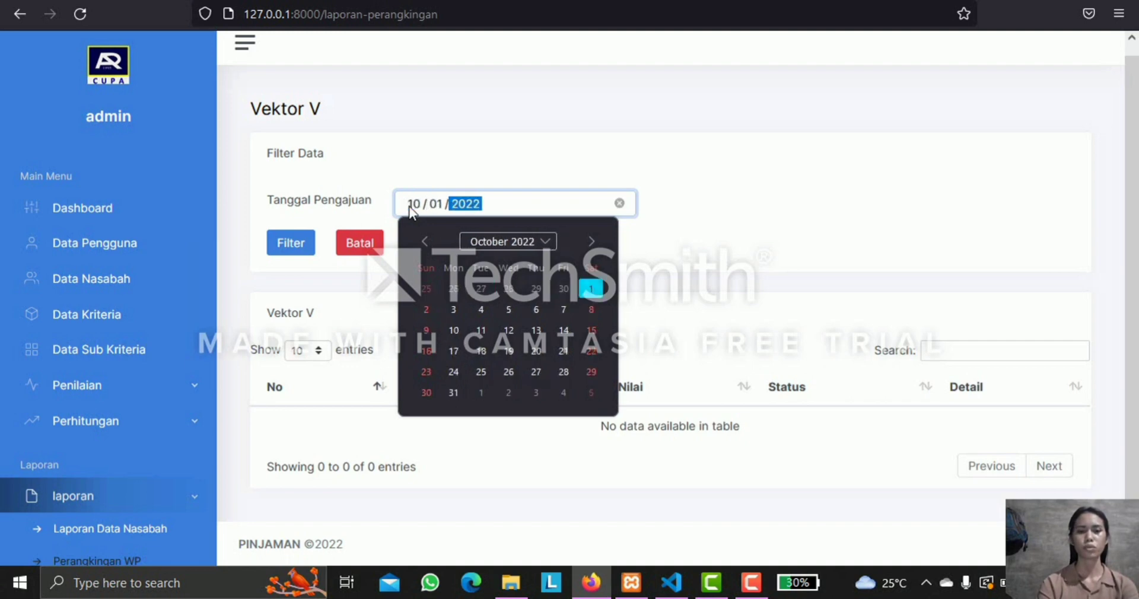
{"action": "left_click", "coordinate": [299, 248]}
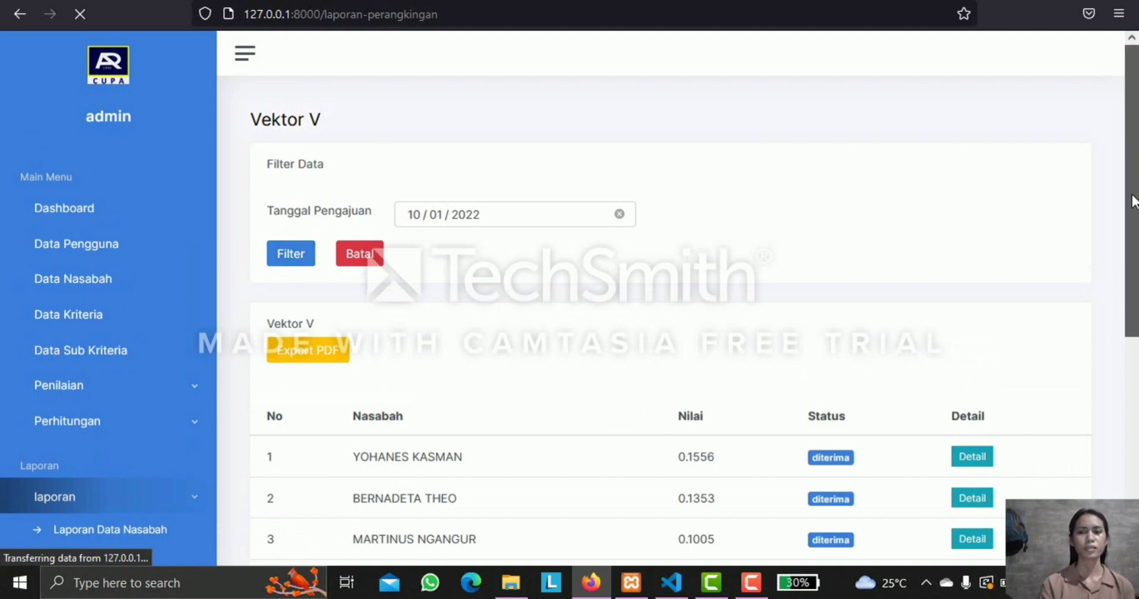
Open the first-ranked customer's detail from the filtered ranking, review the Data Penilaian, Rating Nilai and Perhitungan sections, and close it.
{"action": "scroll", "coordinate": [1130, 302], "scroll_direction": "down", "scroll_amount": 1}
{"action": "scroll", "coordinate": [1130, 302], "scroll_direction": "down", "scroll_amount": 5}
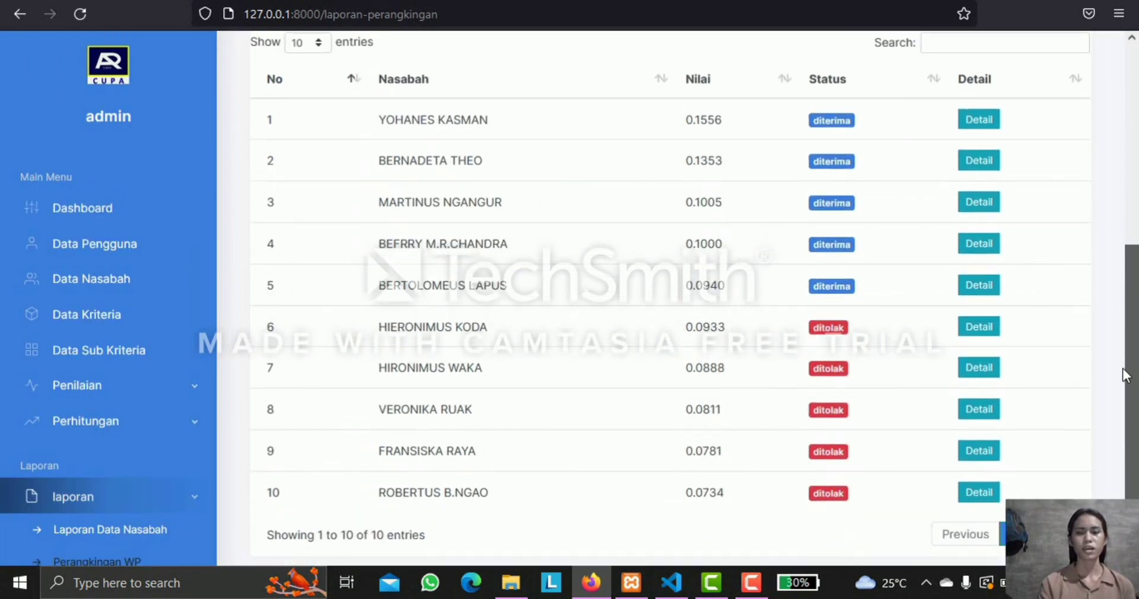
{"action": "scroll", "coordinate": [1130, 341], "scroll_direction": "up", "scroll_amount": 3}
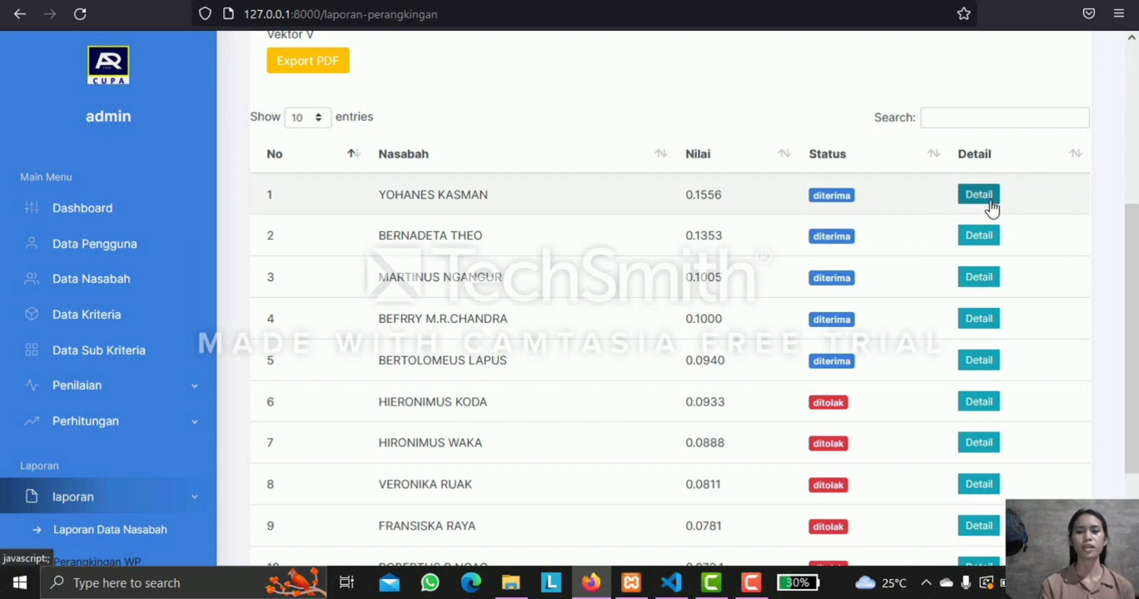
{"action": "left_click", "coordinate": [980, 195]}
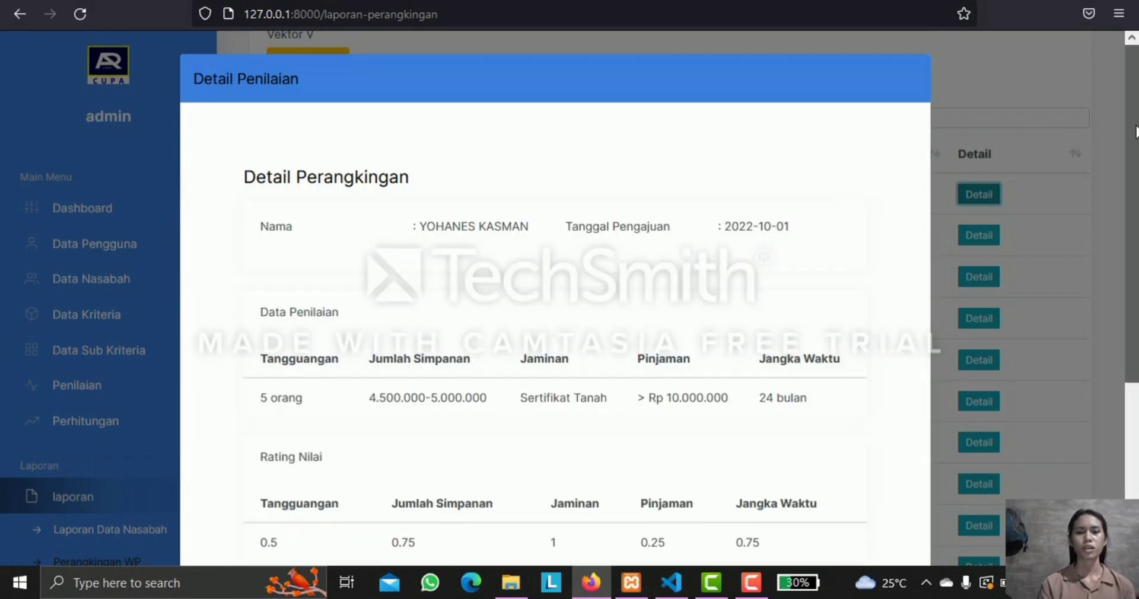
{"action": "scroll", "coordinate": [1135, 154], "scroll_direction": "down", "scroll_amount": 1}
{"action": "scroll", "coordinate": [1135, 155], "scroll_direction": "down", "scroll_amount": 2}
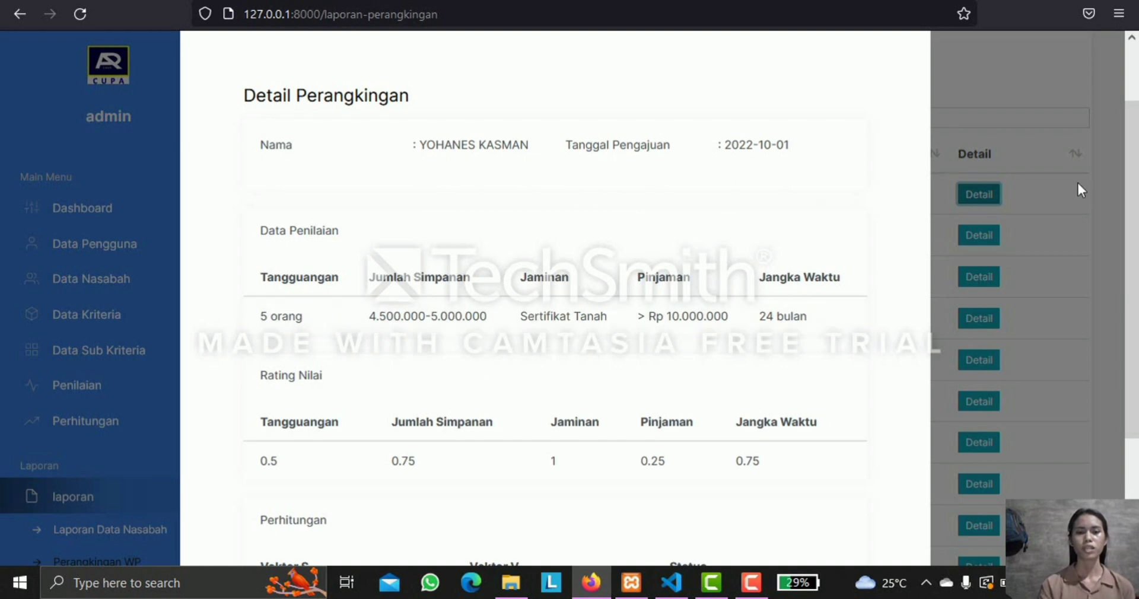
{"action": "left_click_drag", "start_coordinate": [1136, 169], "coordinate": [1115, 293]}
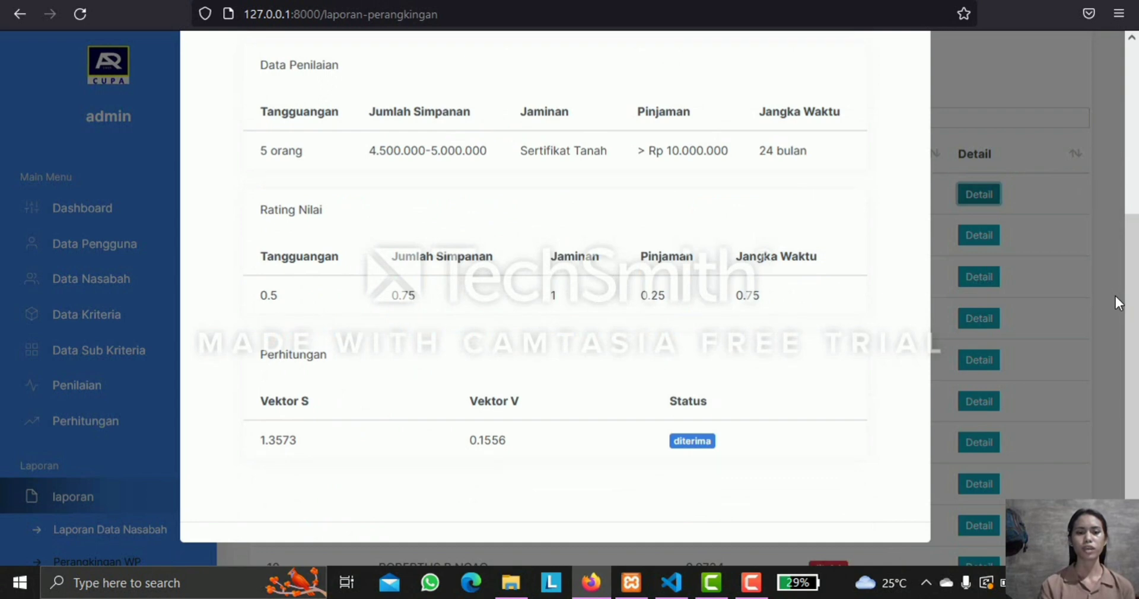
{"action": "left_click", "coordinate": [955, 198]}
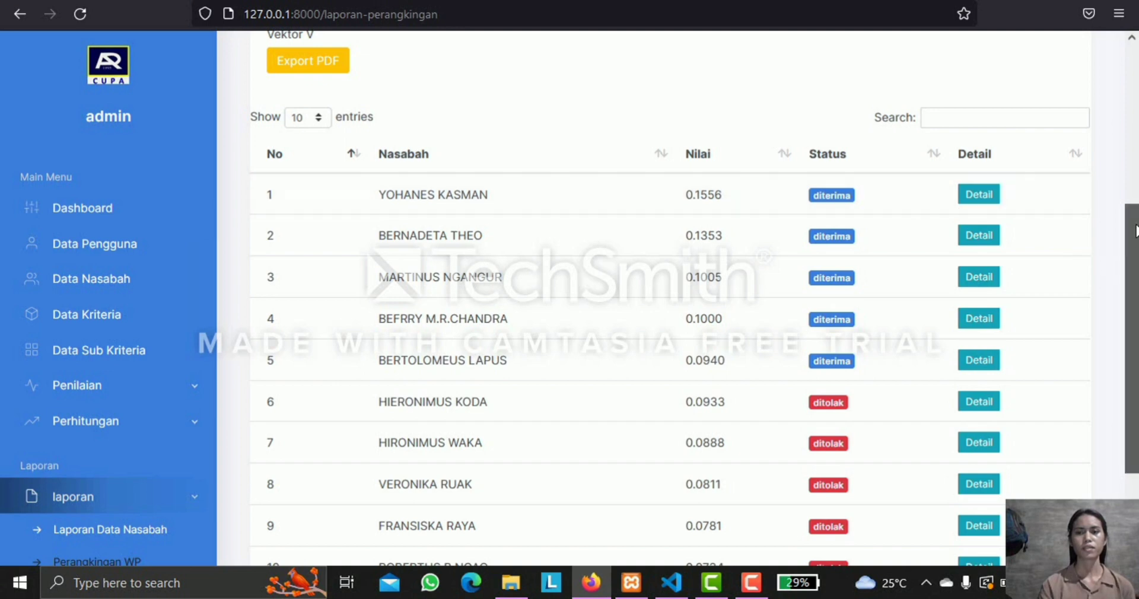
Export the filtered WP ranking report to PDF and look through the exported document.
{"action": "scroll", "coordinate": [1134, 230], "scroll_direction": "up", "scroll_amount": 2}
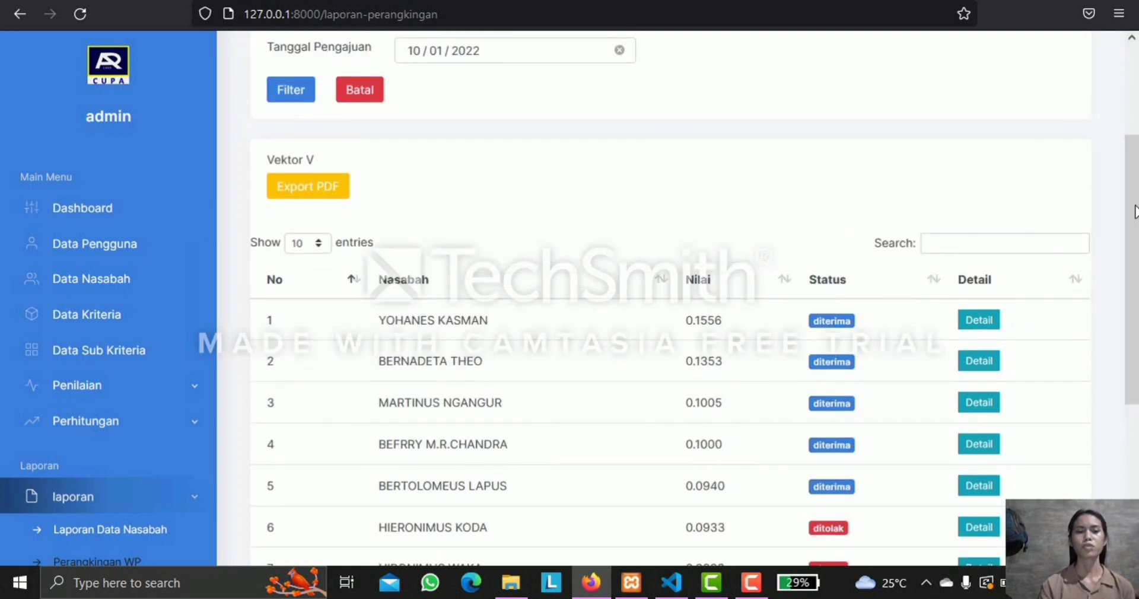
{"action": "left_click_drag", "start_coordinate": [1134, 212], "coordinate": [1135, 261]}
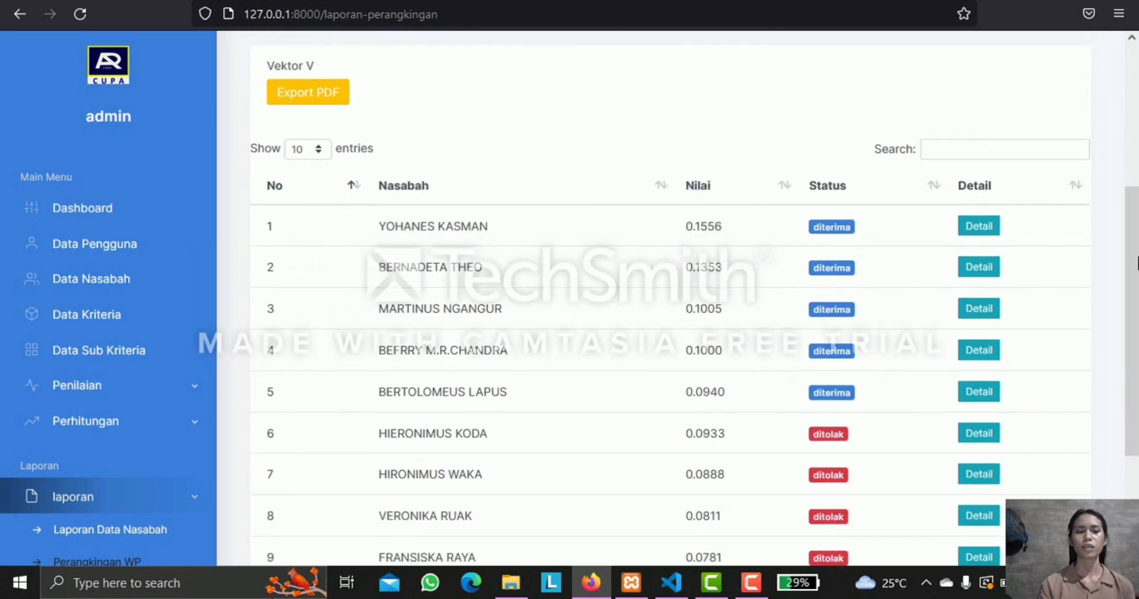
{"action": "left_click", "coordinate": [323, 99]}
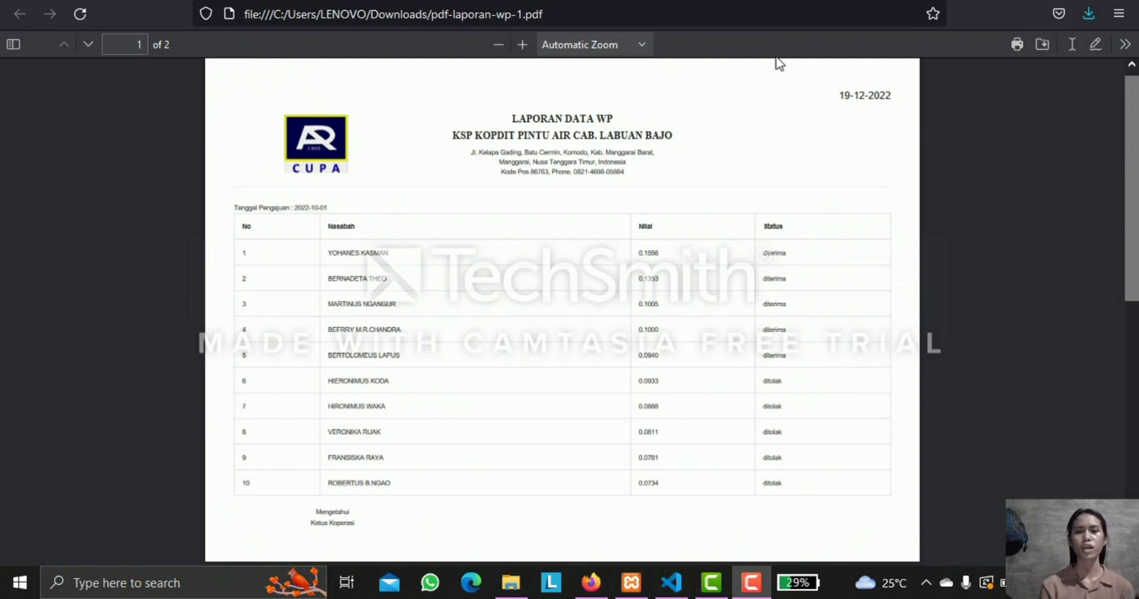
{"action": "mouse_move", "coordinate": [1133, 126]}
{"action": "left_mouse_down"}
{"action": "mouse_move", "coordinate": [1135, 199]}
{"action": "mouse_move", "coordinate": [1134, 117]}
{"action": "left_mouse_up"}
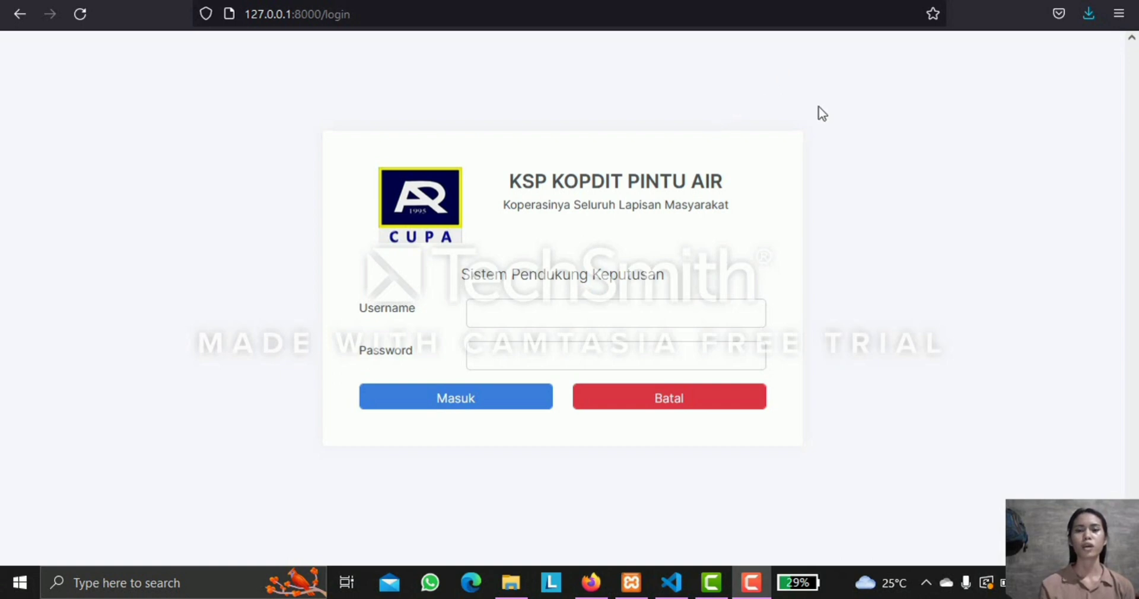
Log in to the decision support system as ketua, filling the Username and Password fields from the saved login.
{"action": "left_click", "coordinate": [651, 317]}
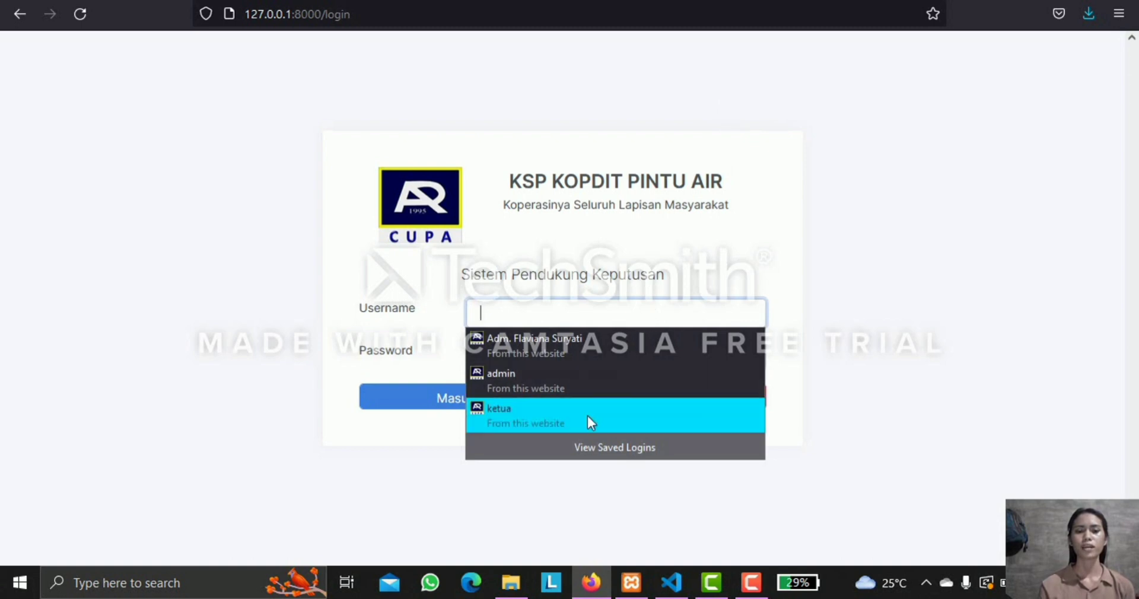
{"action": "left_click", "coordinate": [590, 415]}
{"action": "left_click", "coordinate": [524, 396]}
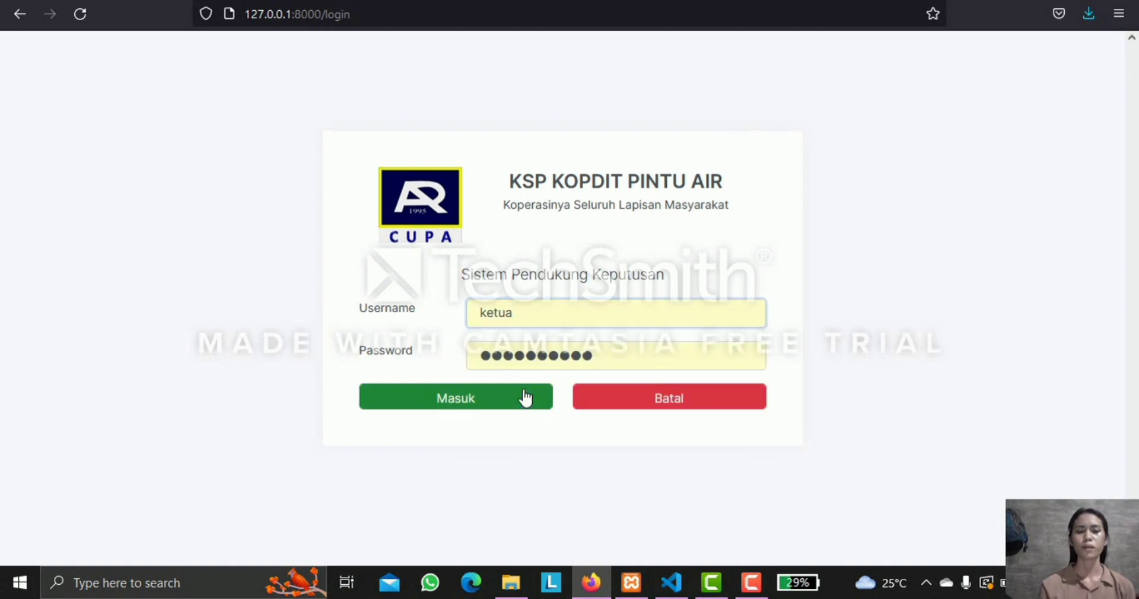
{"action": "left_click", "coordinate": [525, 396]}
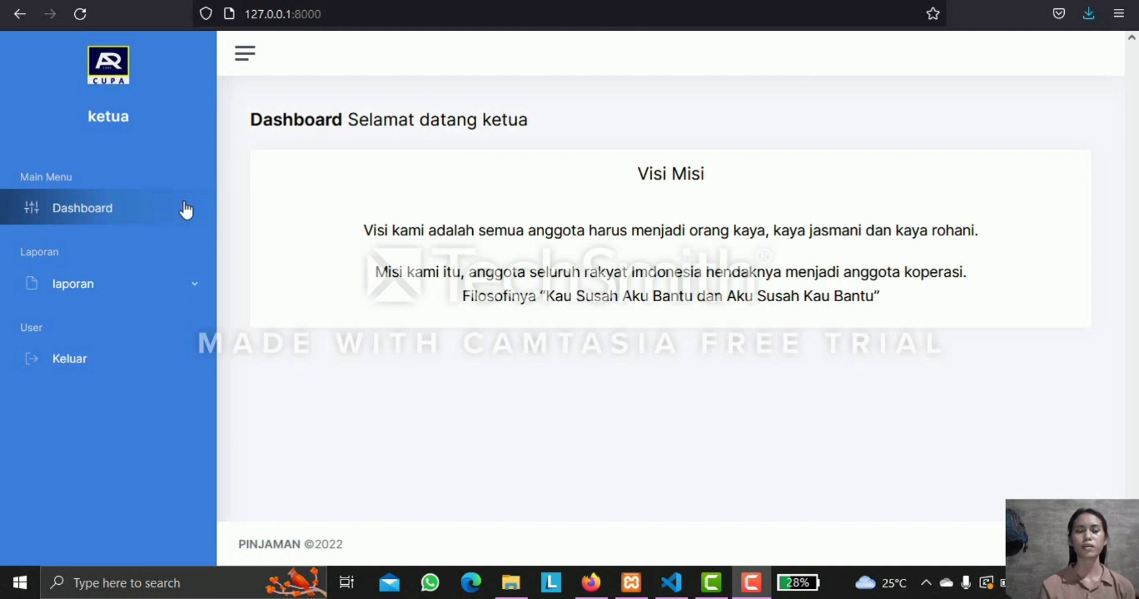
Expand the laporan section to show the reports available to the ketua account.
{"action": "left_click", "coordinate": [131, 297]}
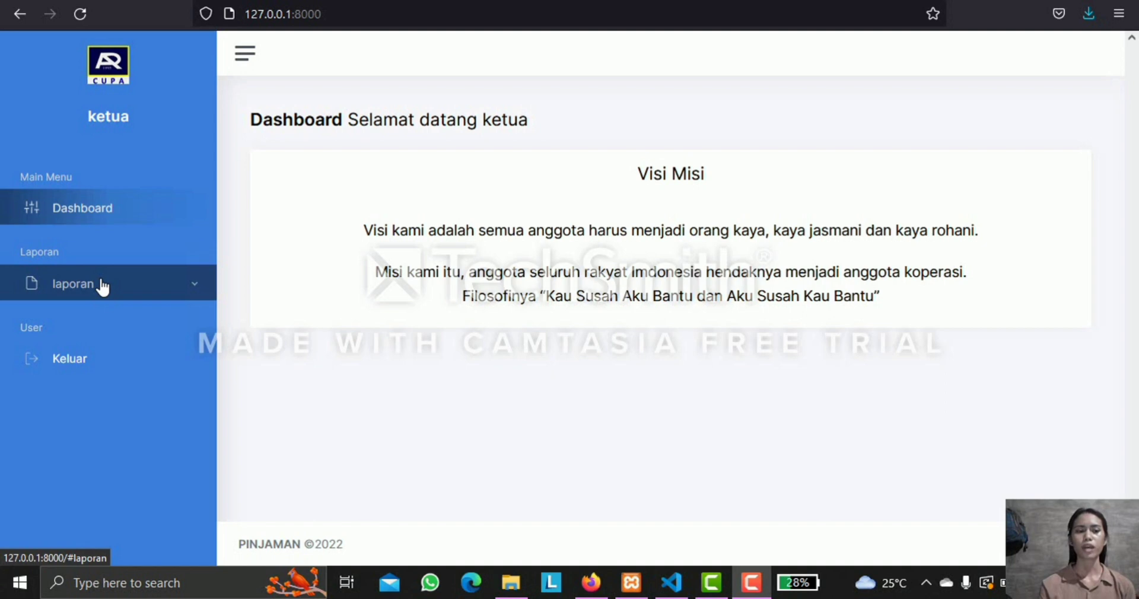
{"action": "left_click", "coordinate": [102, 288]}
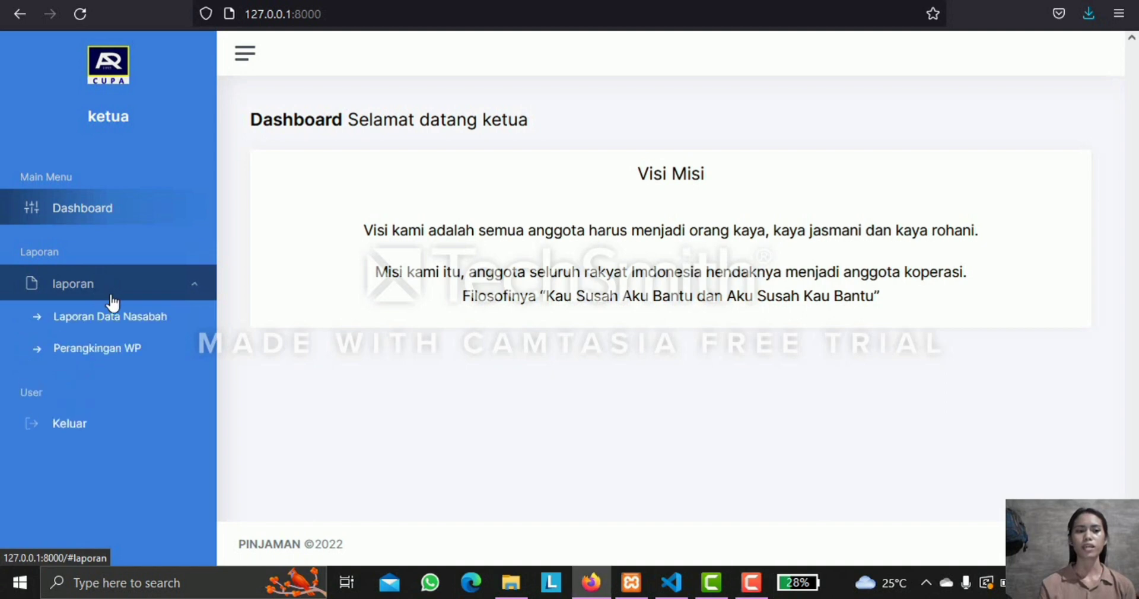